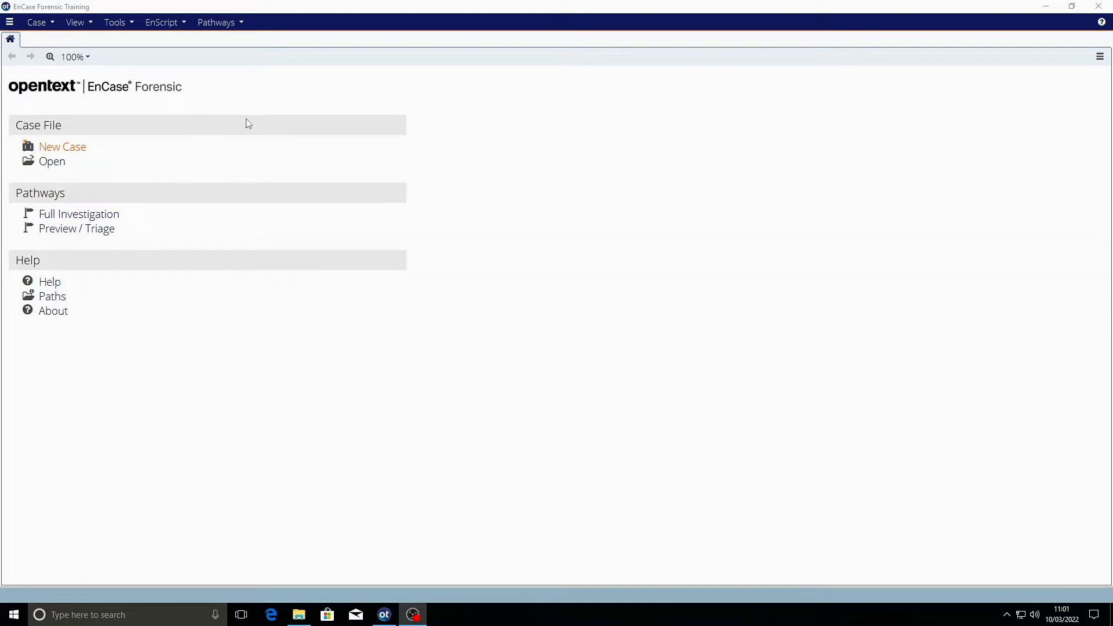
- Start a new case from the #4 Forensic (UK) template and name it "Forensics Investigation"
click(84, 152)
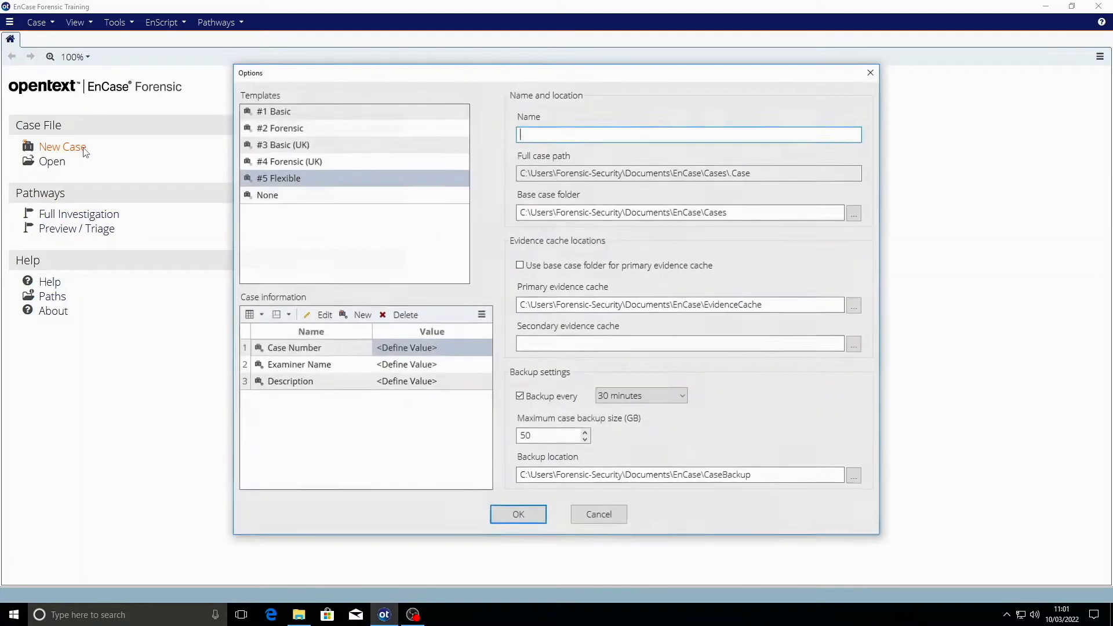
click(284, 164)
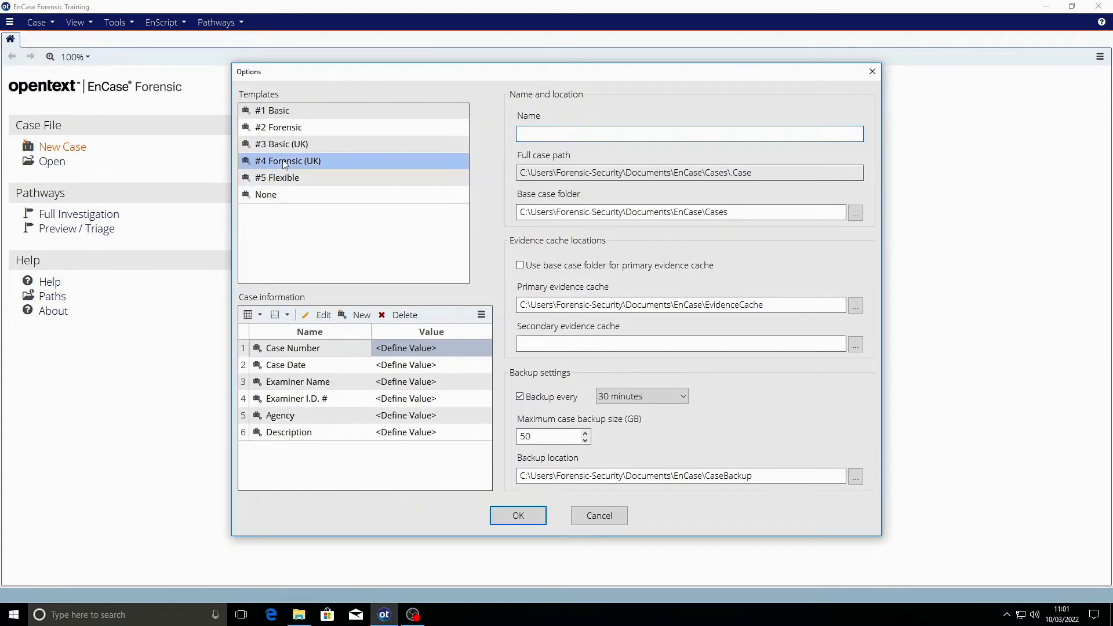
click(598, 134)
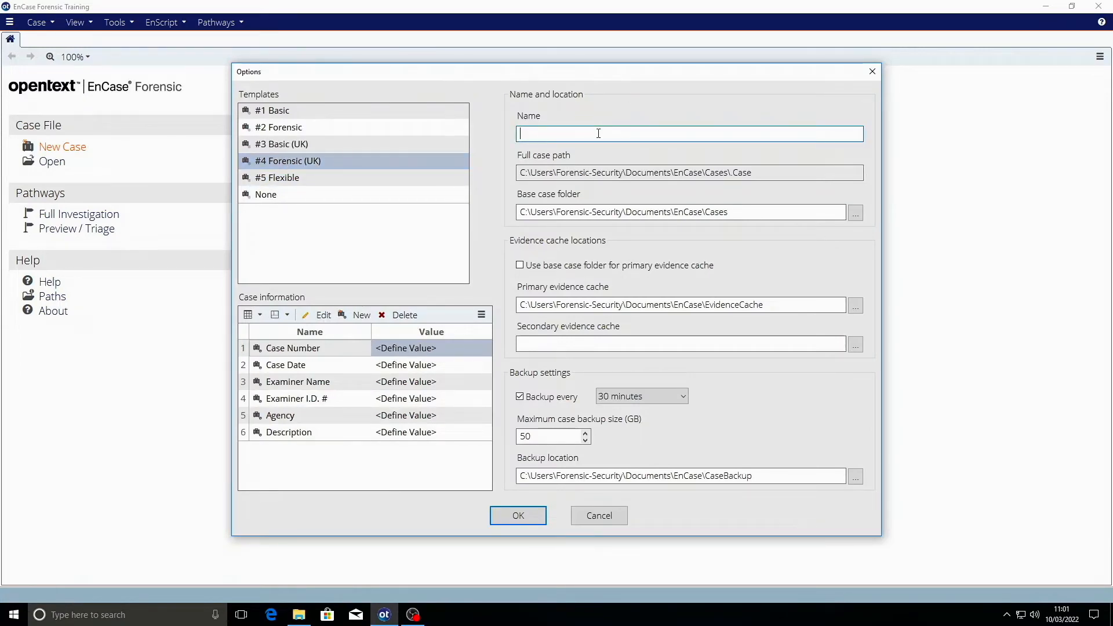
text(Forensic)
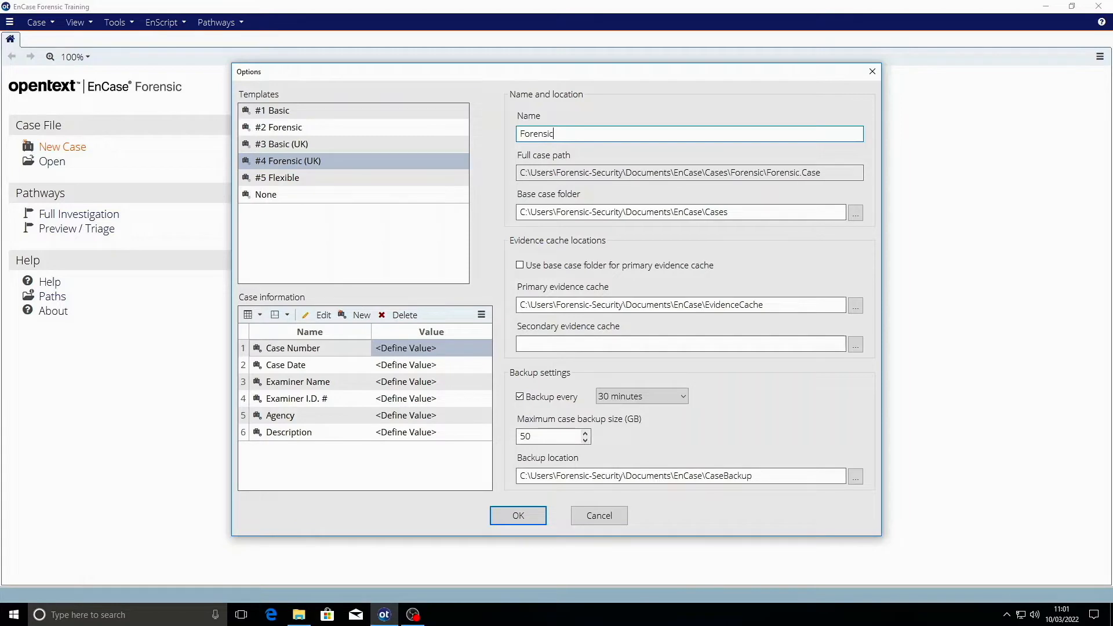
text(s Investigation)
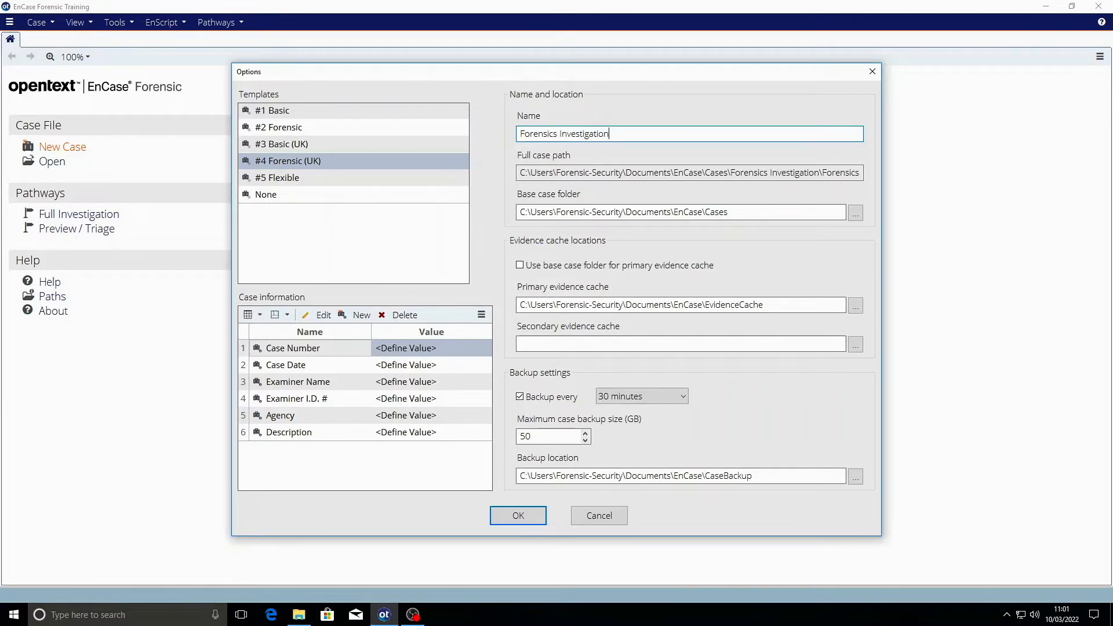
- Enter the case number in the case information and set the case date to 10/03/2022
double_click(417, 350)
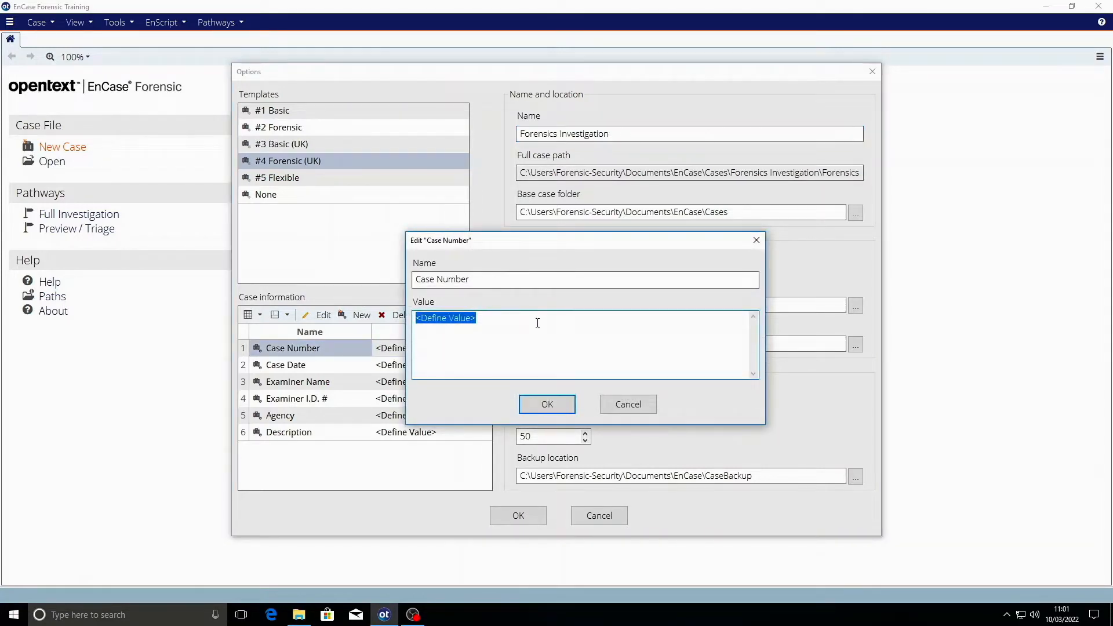
text(xxx12345)
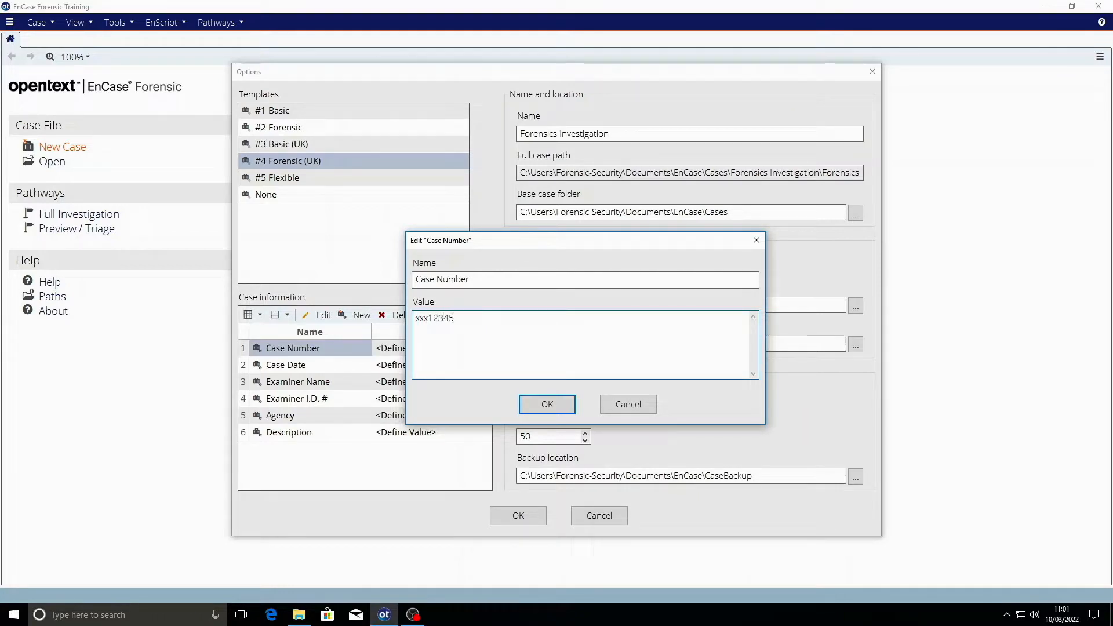
click(547, 404)
double_click(404, 372)
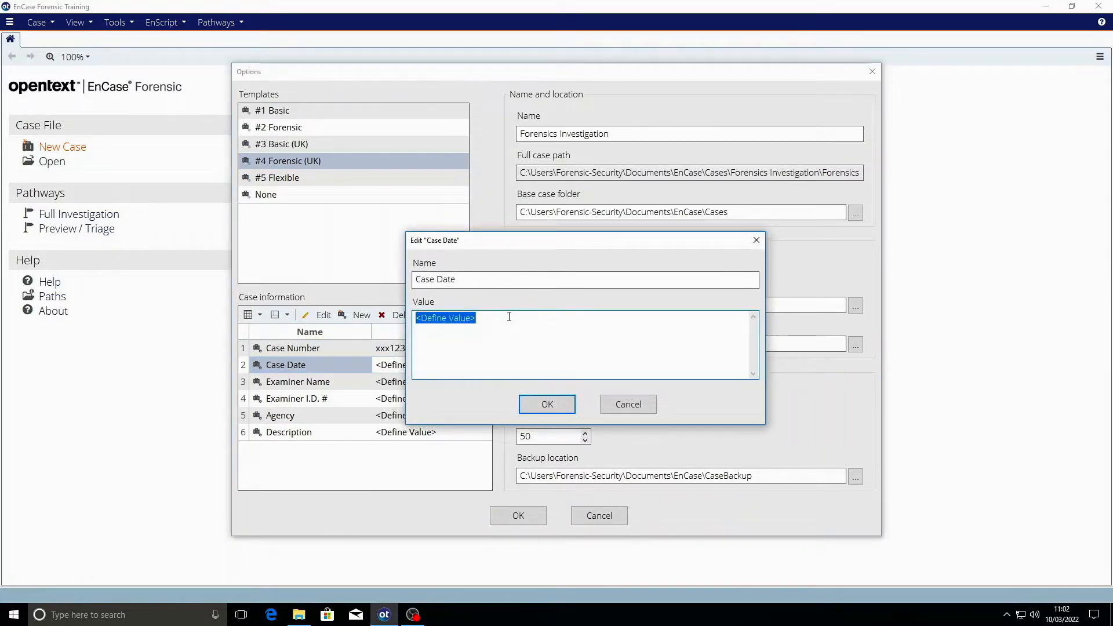
key(BackSpace)
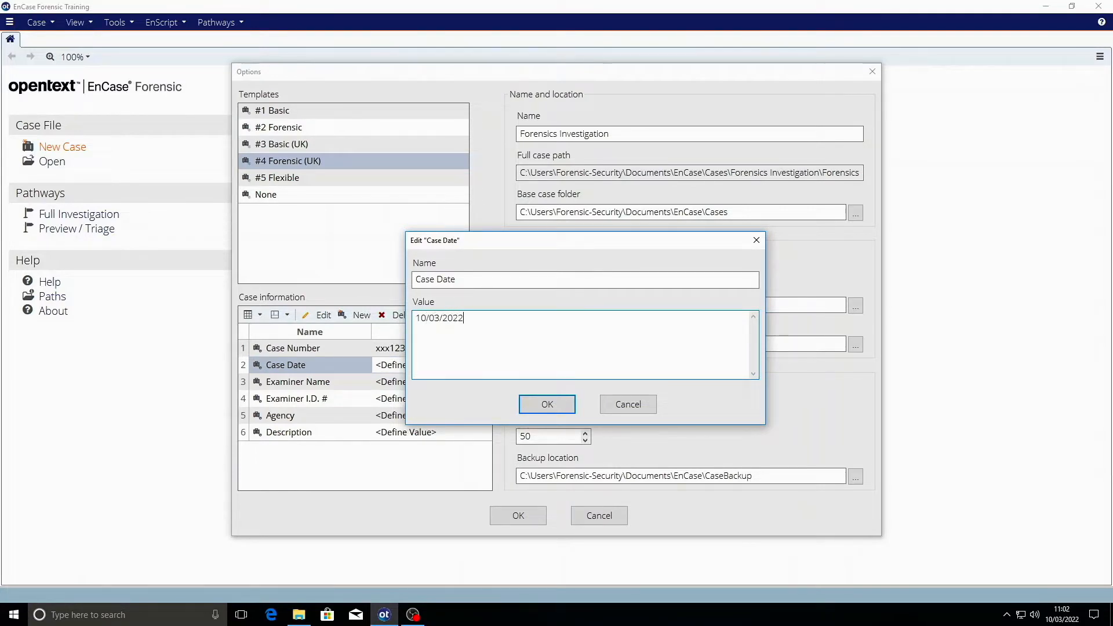
click(552, 404)
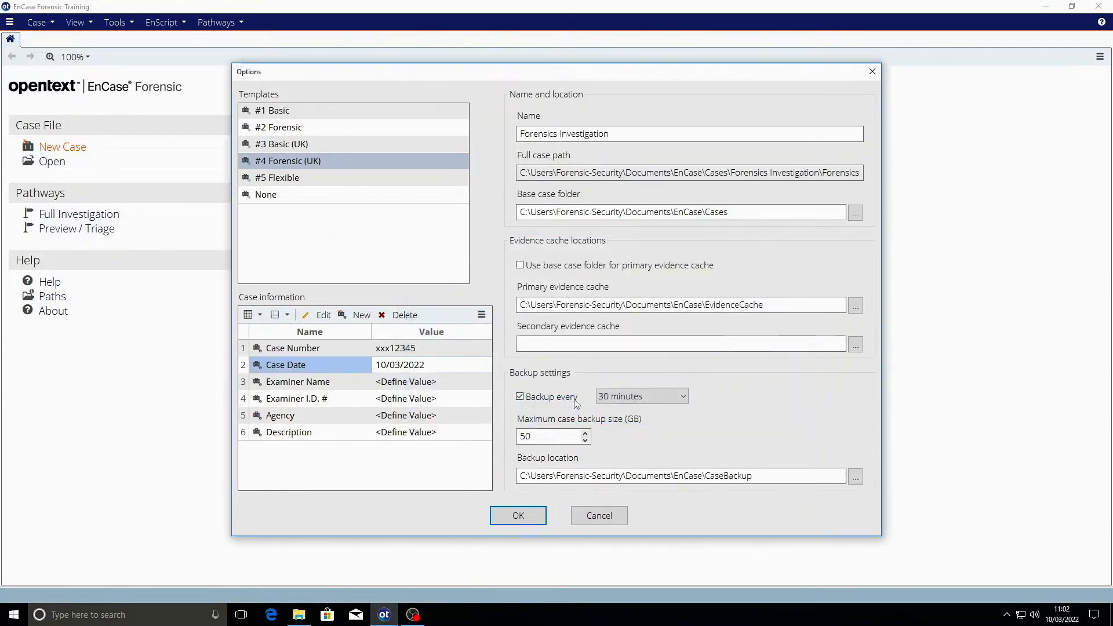
- Fill in the examiner's name and the examiner's ID number in the case information
double_click(407, 382)
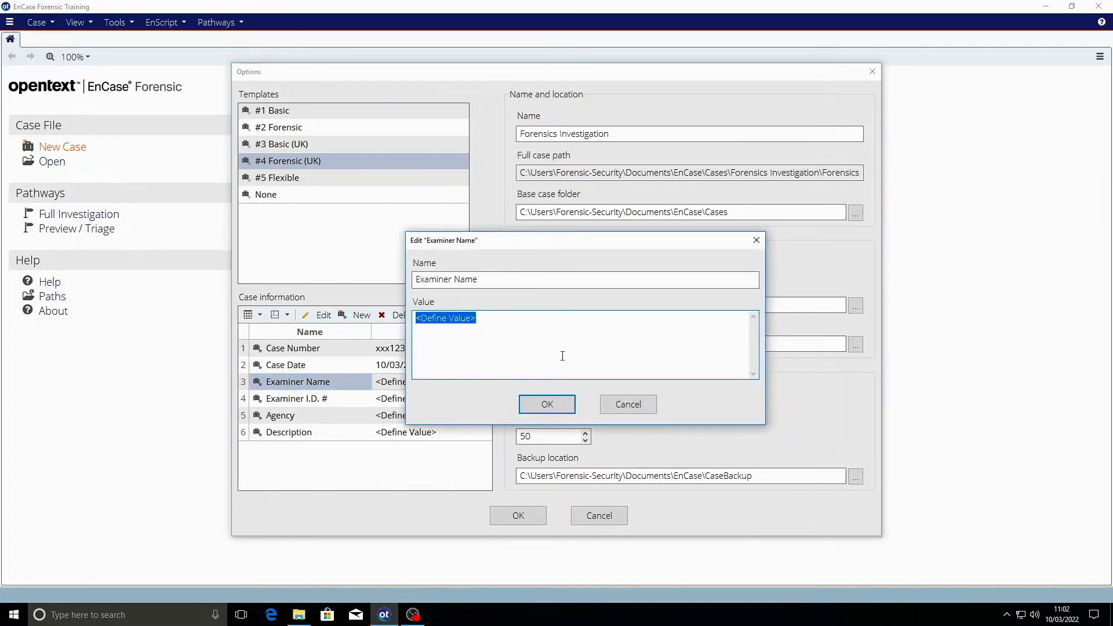
text(DR)
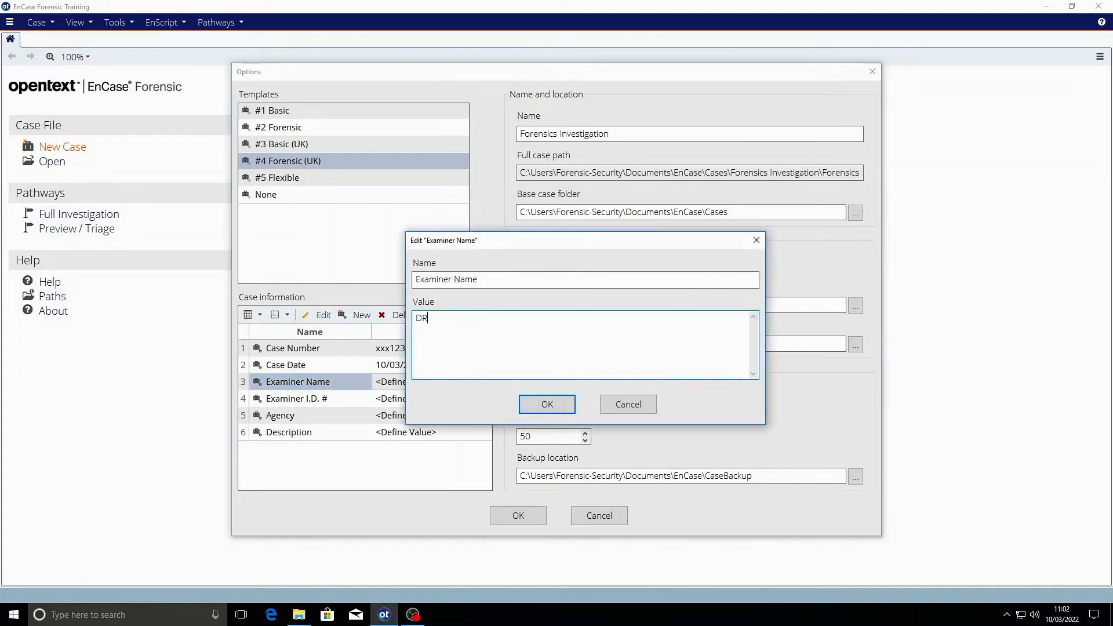
click(548, 404)
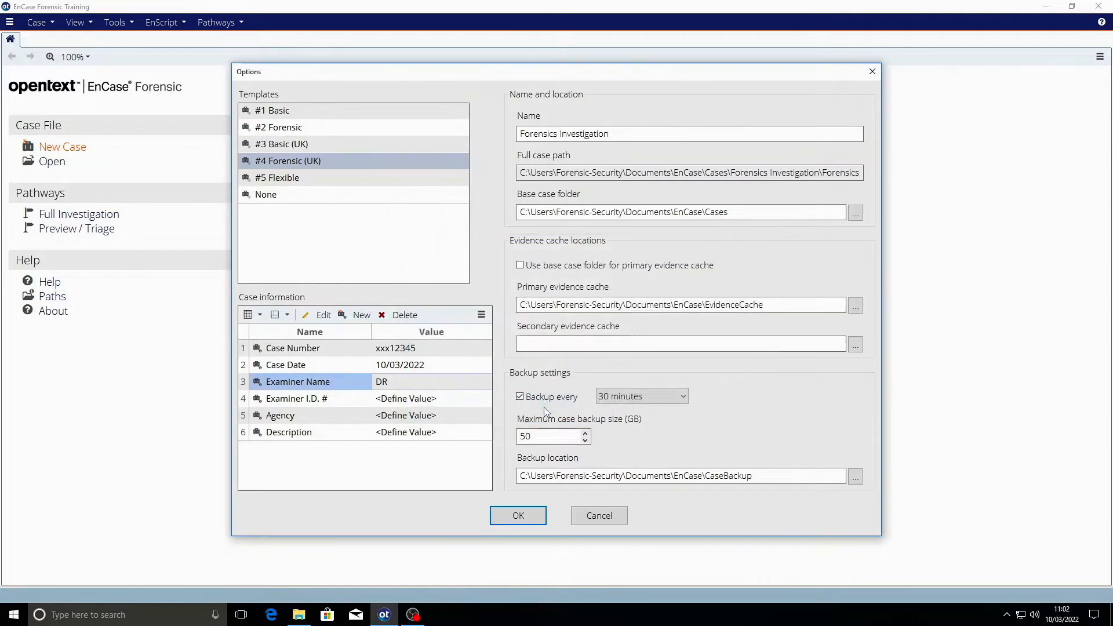
double_click(419, 400)
text(LBU)
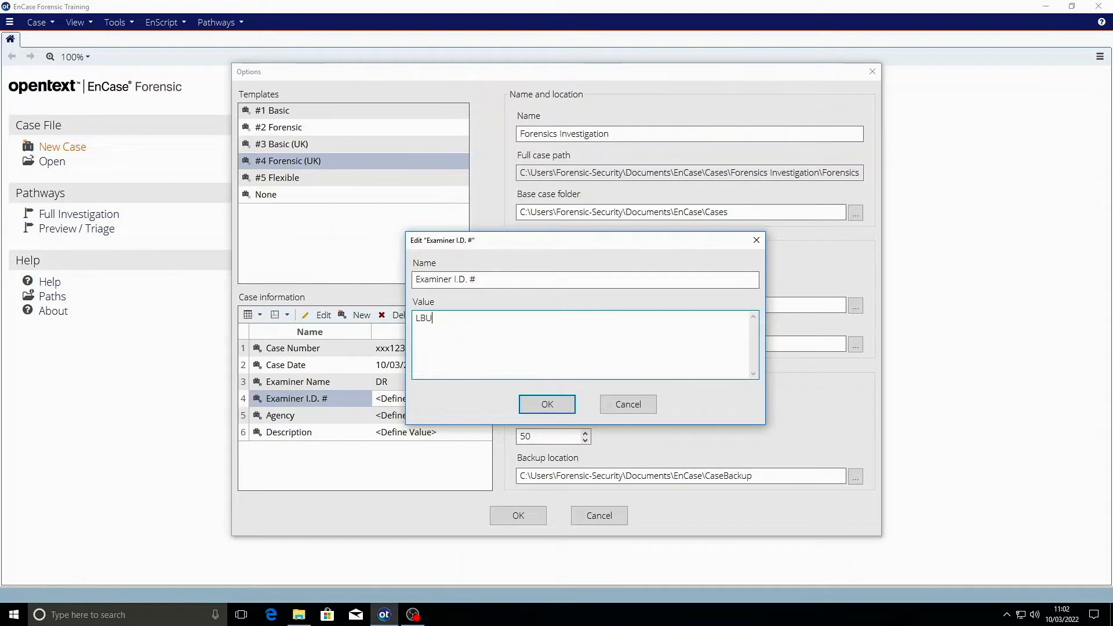
text(555)
click(548, 404)
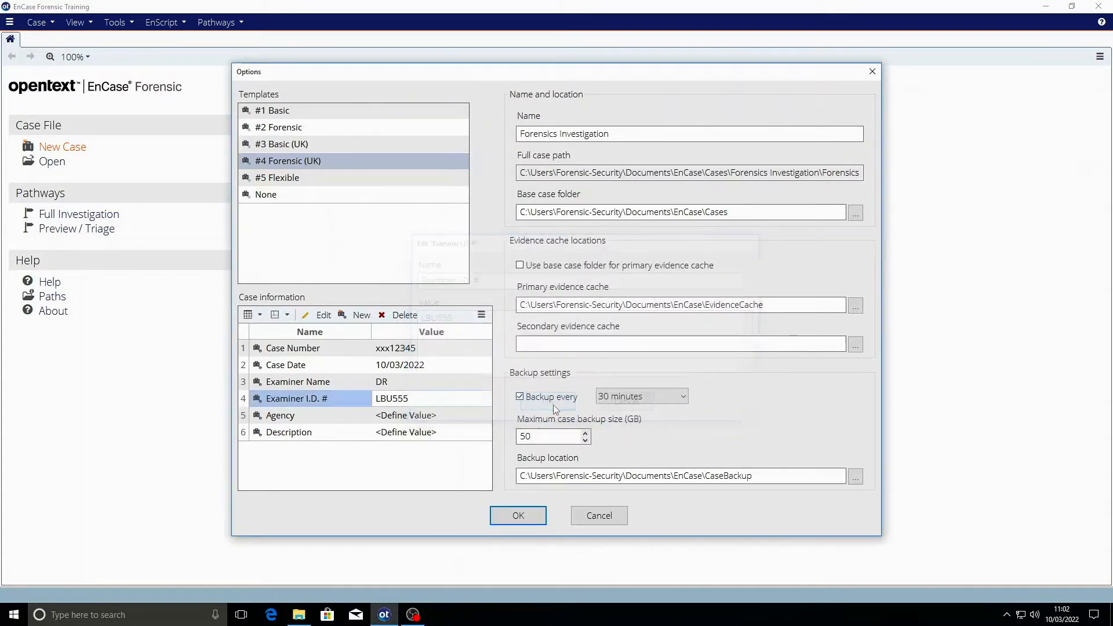
- Set the case's agency to "Leeds Beckett" and its description to "Write Blocker image extraction"
double_click(412, 423)
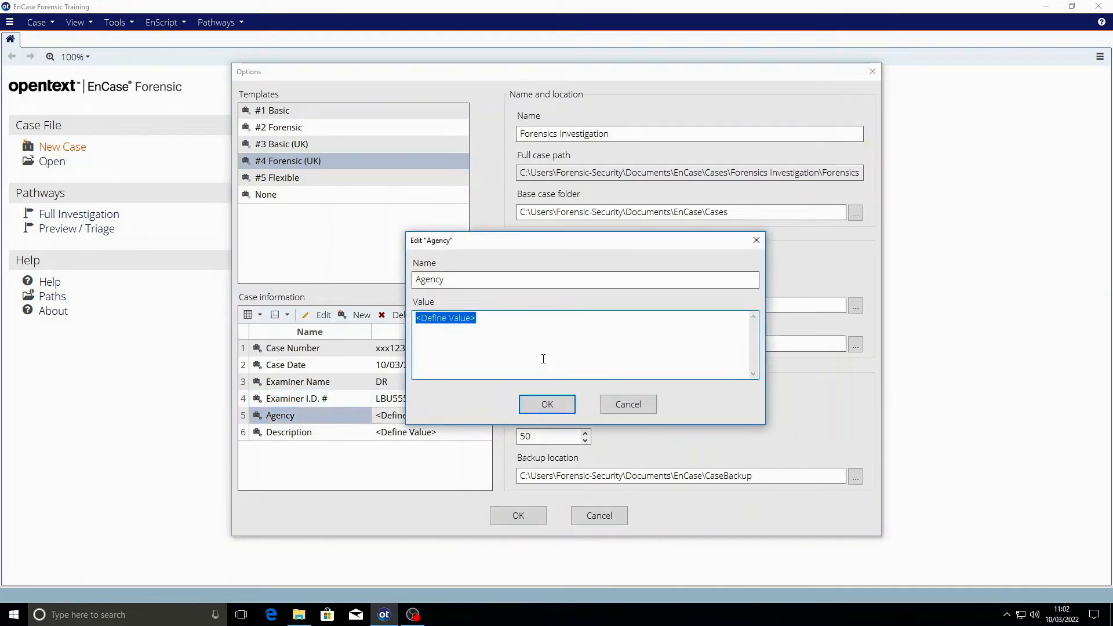
text(Leeds Becket)
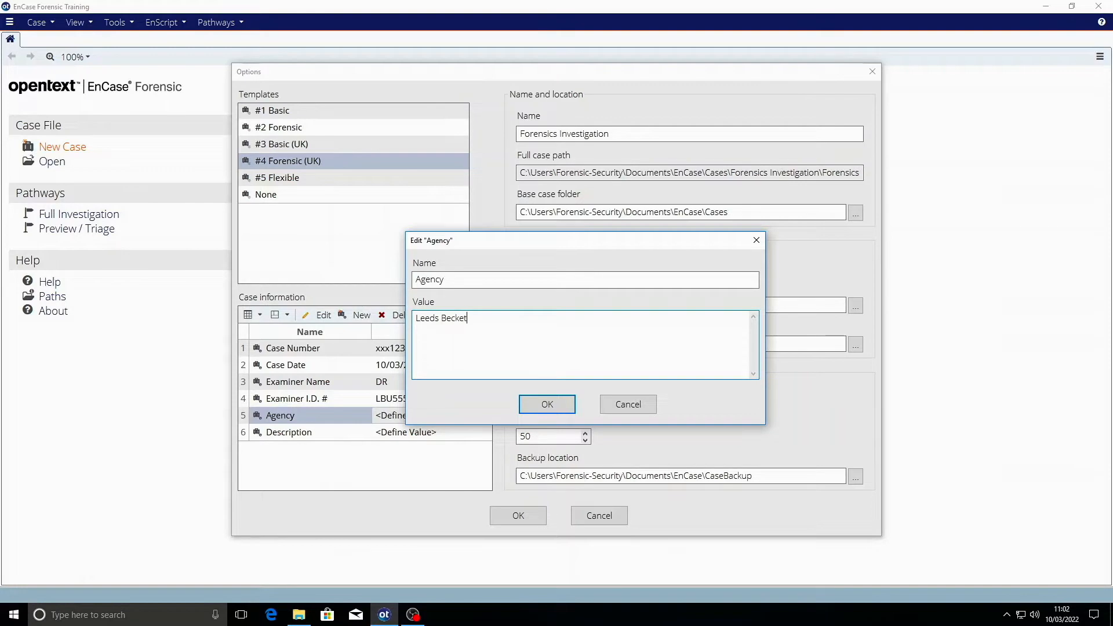
text(t)
click(547, 404)
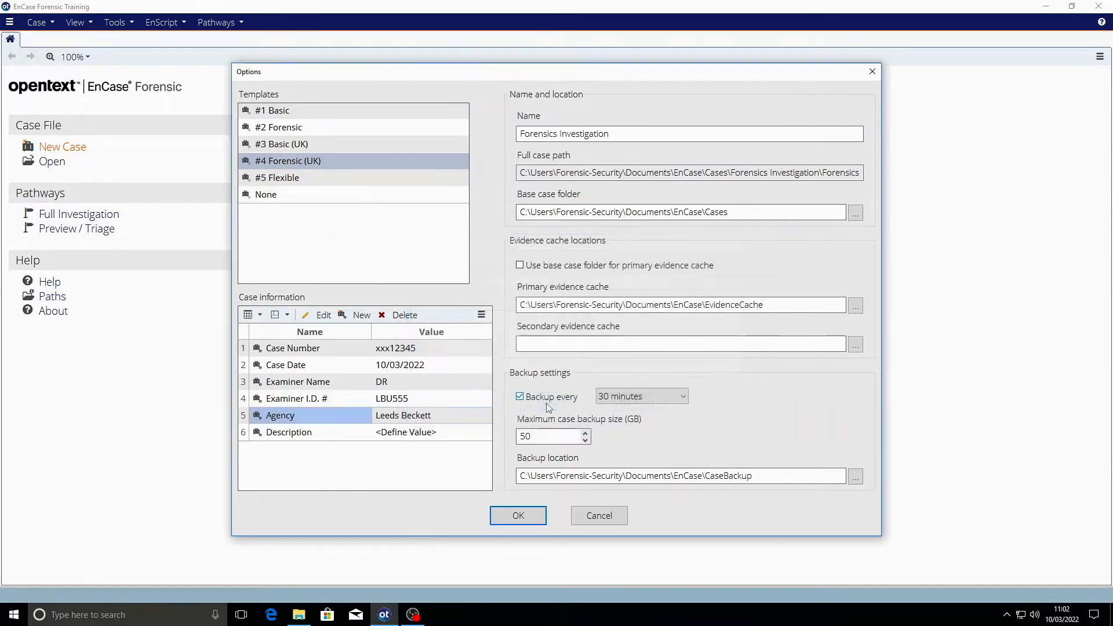
double_click(404, 433)
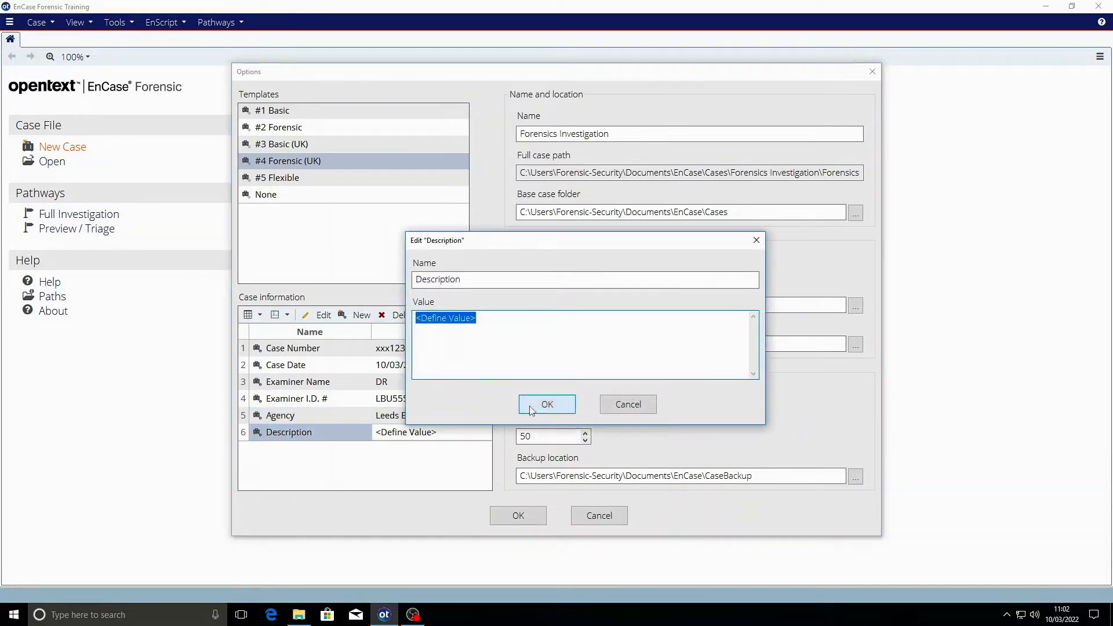
key(BackSpace)
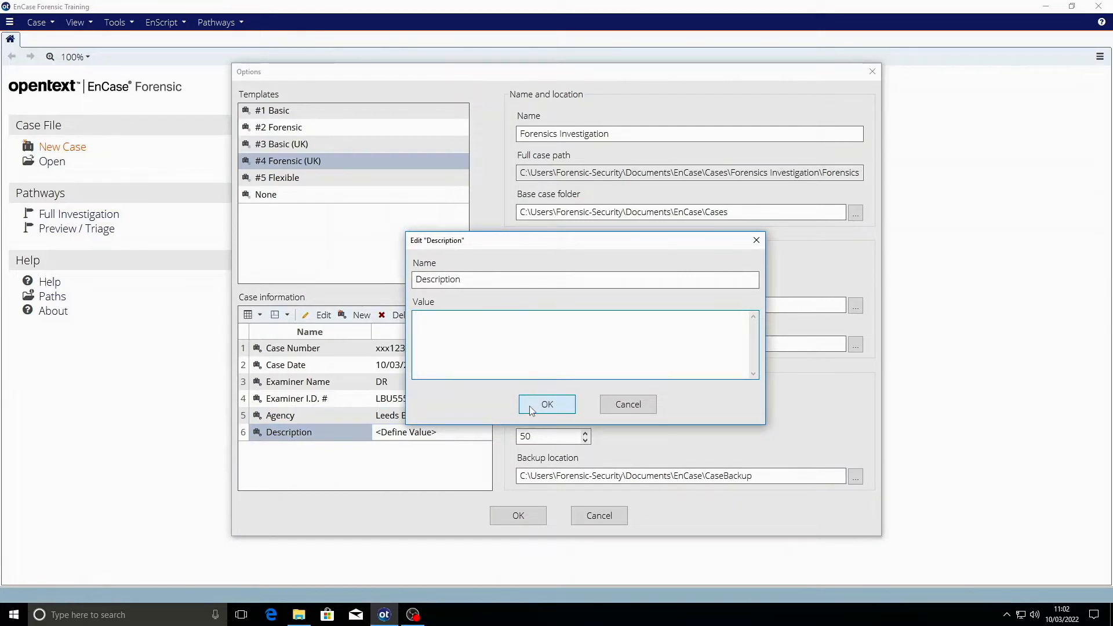
text(Write Blocker image extraction)
click(548, 406)
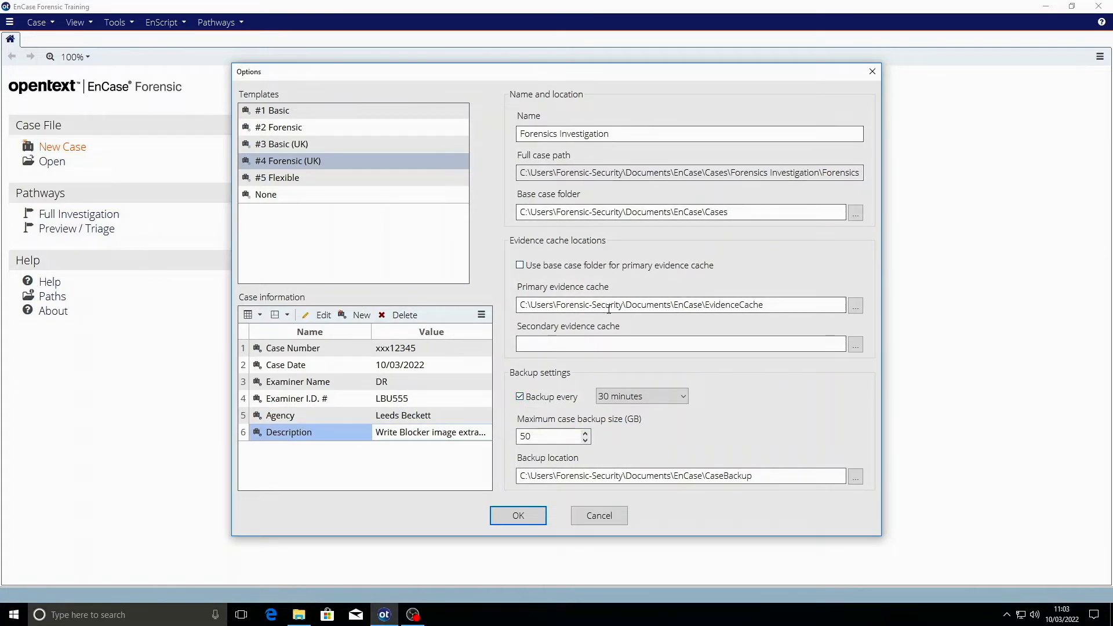
- Create the case, allowing the backup location and primary evidence cache on the same drive and creating the missing EvidenceCache folder
click(524, 520)
click(614, 353)
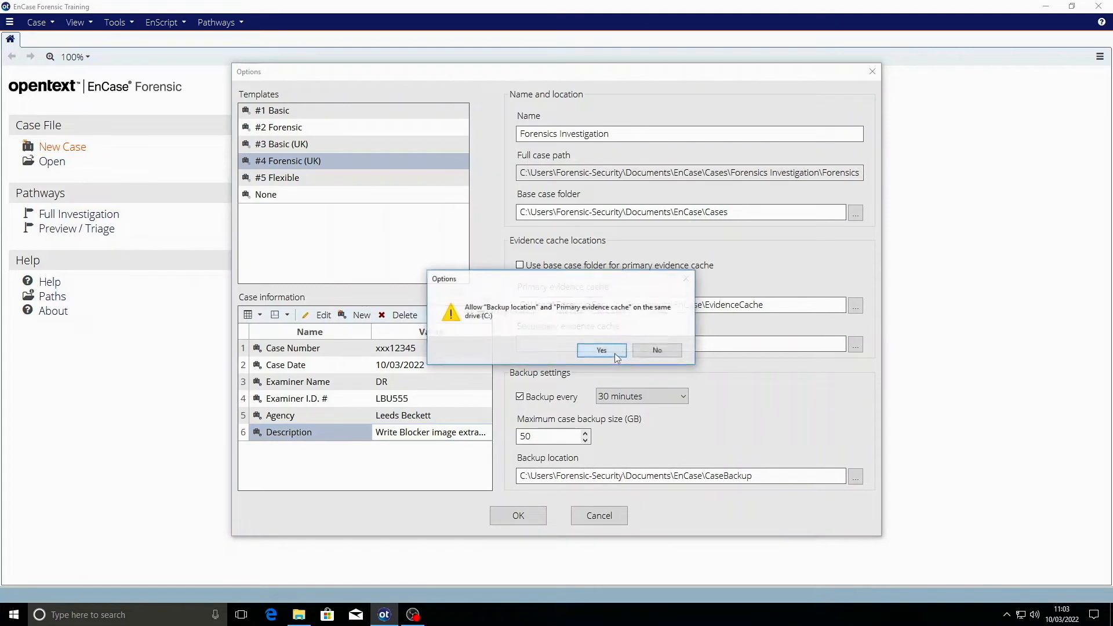
click(615, 353)
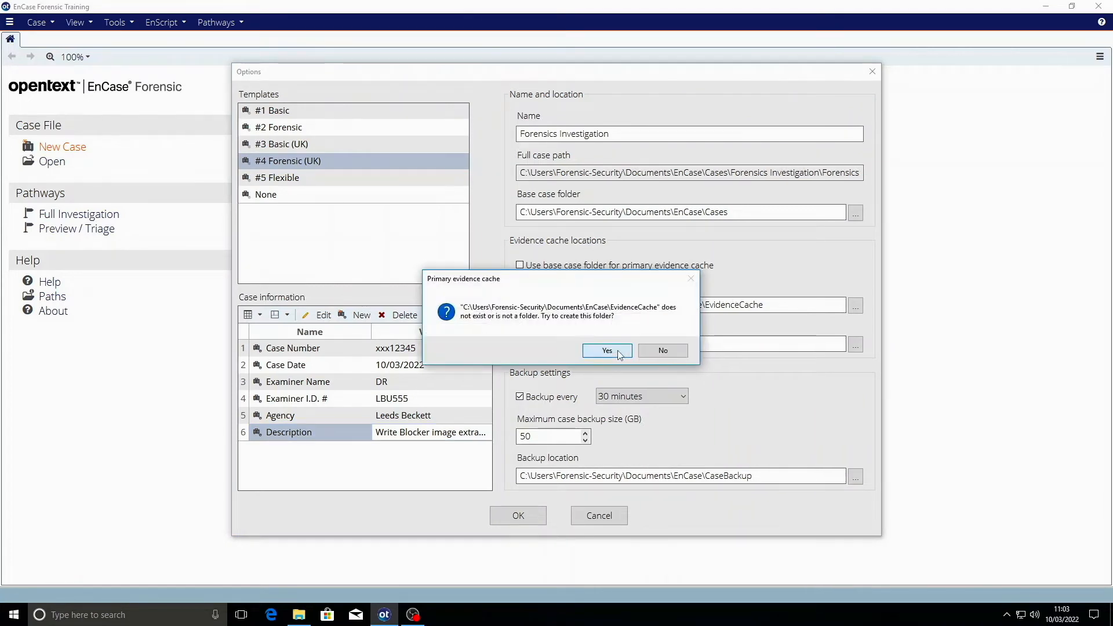
click(618, 352)
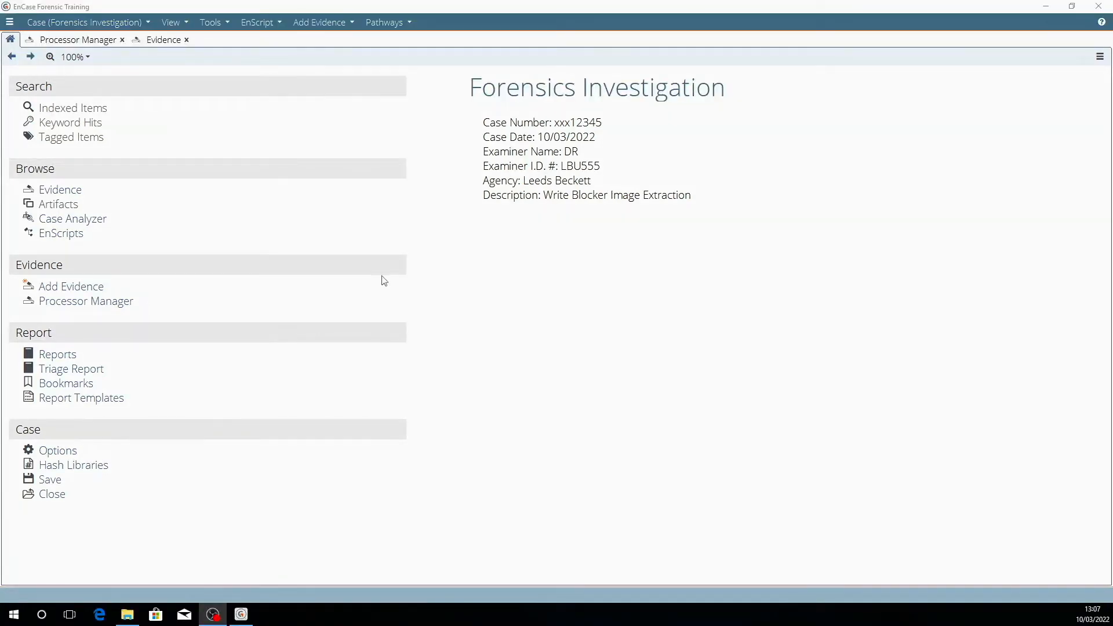
- Add the local physical device 2, labelled ST910082, to the case as evidence, keeping the default detection options
click(67, 287)
click(90, 149)
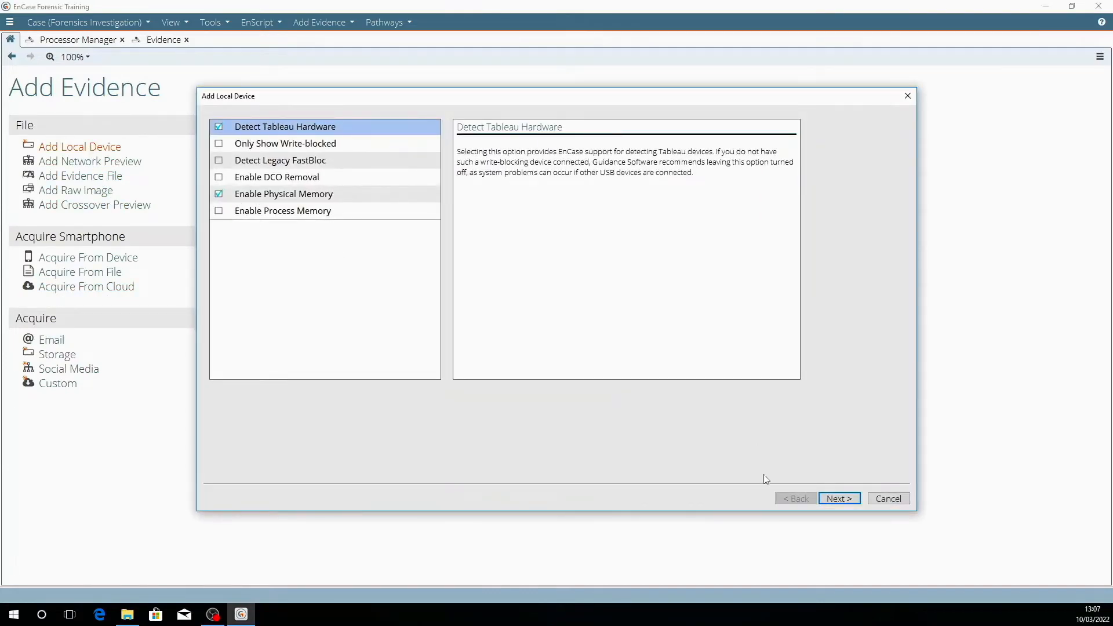
click(850, 499)
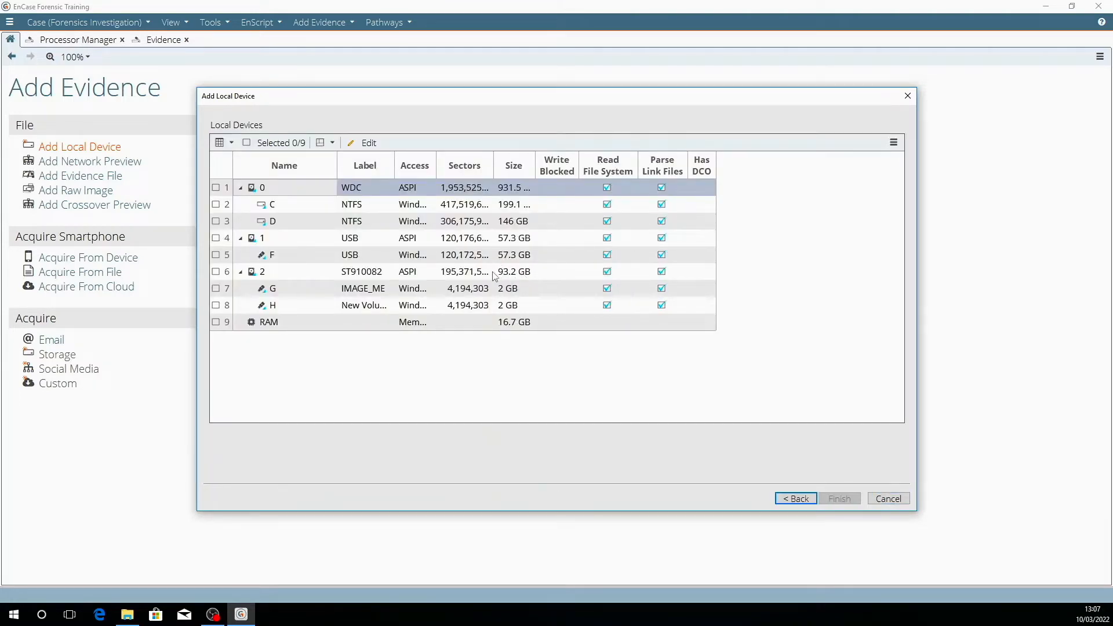
click(215, 272)
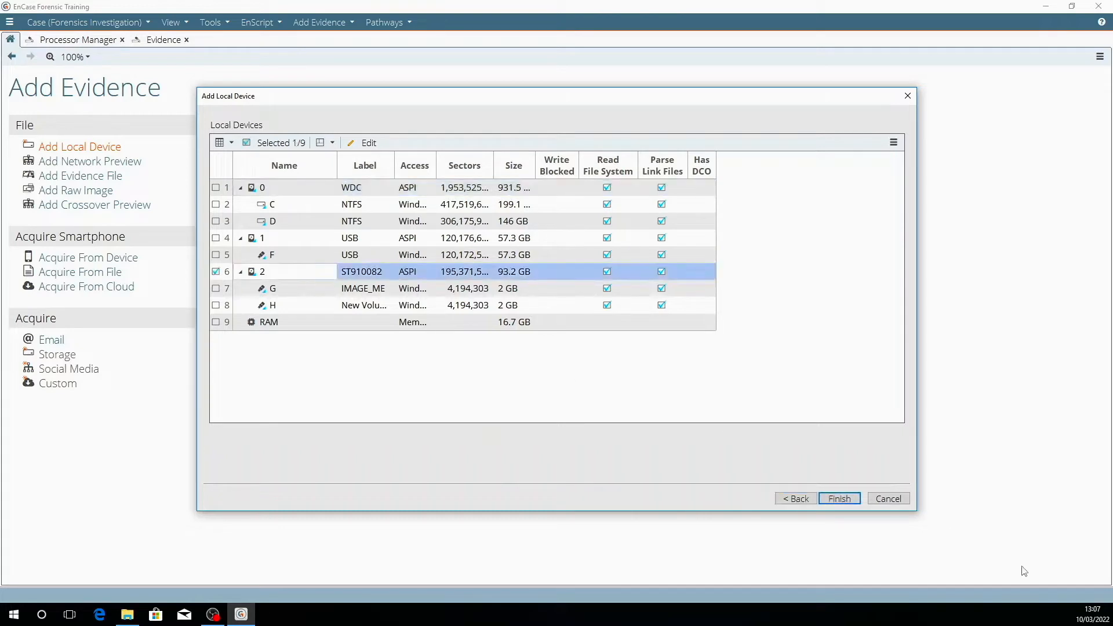
click(840, 499)
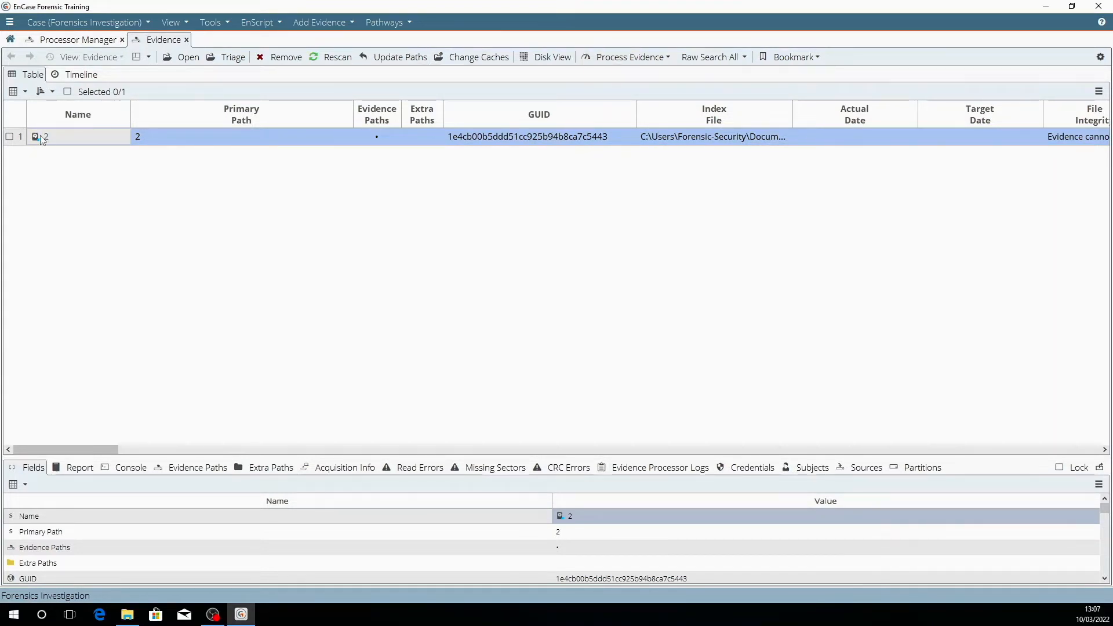
- Select device 2 in the evidence table and start Acquire and Process for it
click(9, 137)
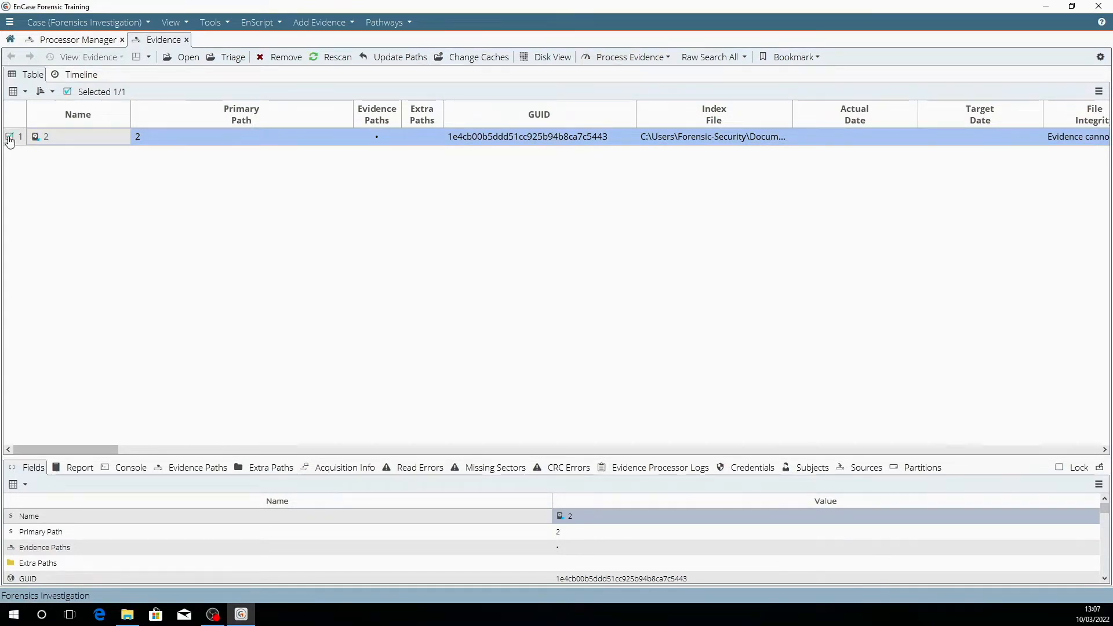
click(667, 58)
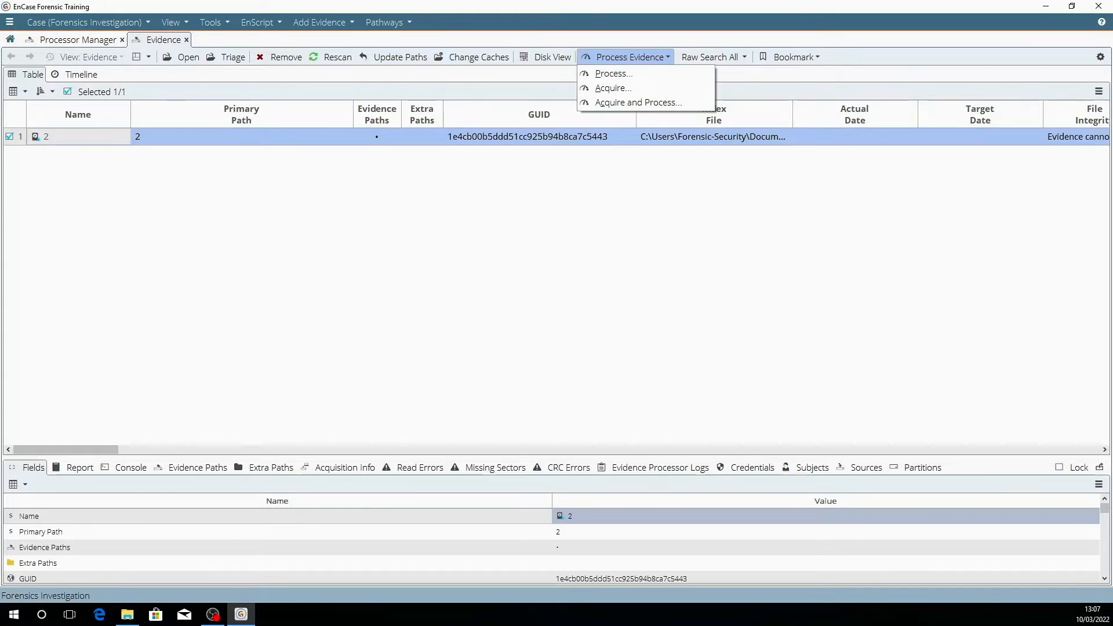
key(alt+Tab)
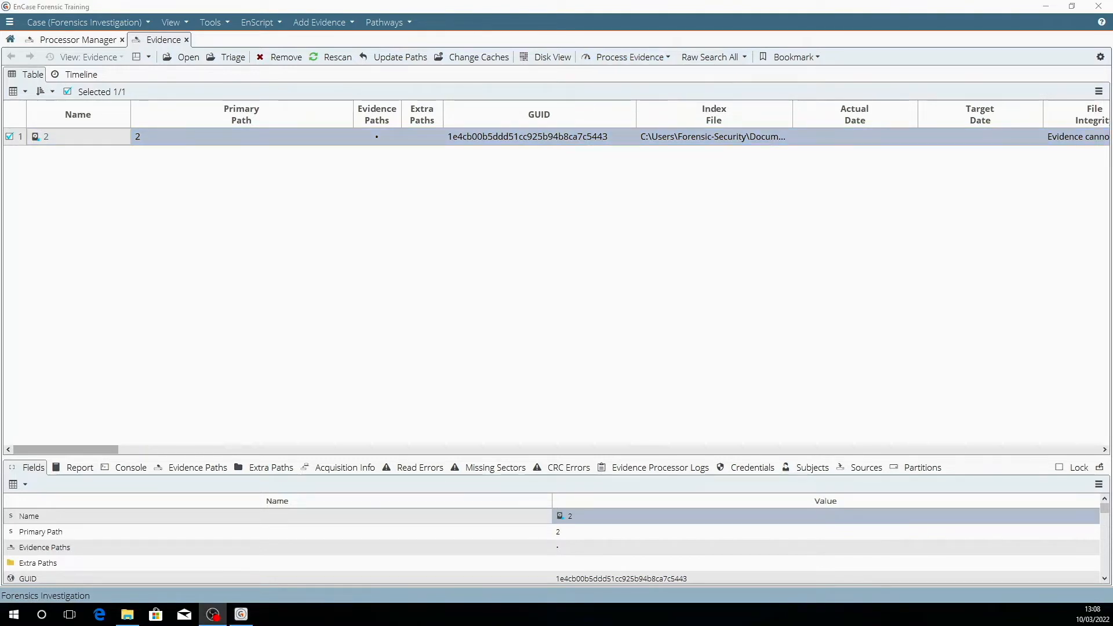
click(663, 59)
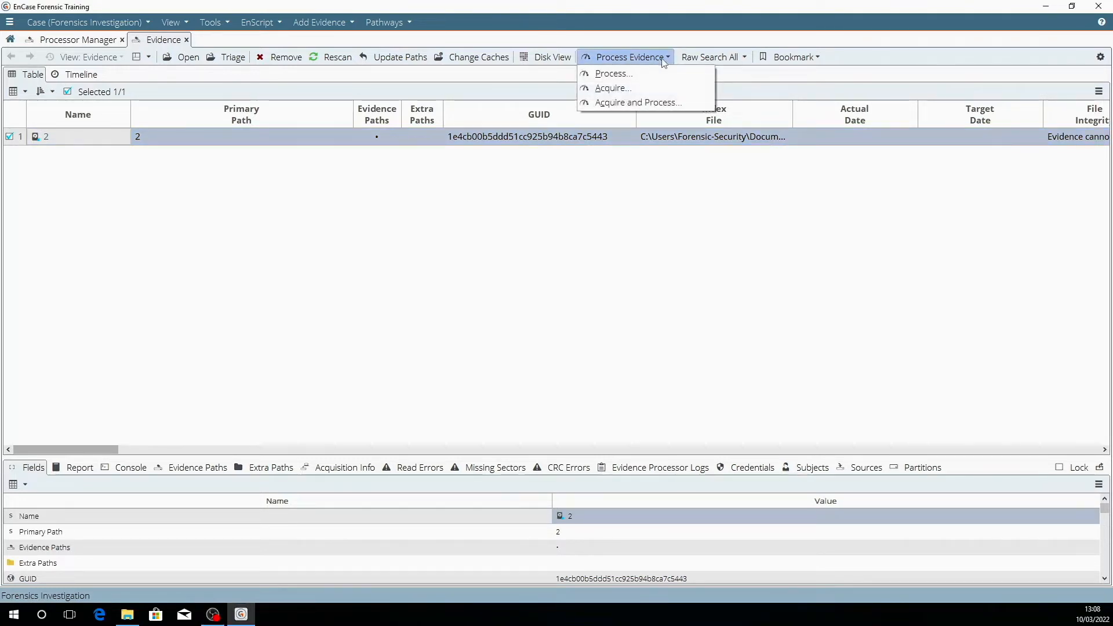
click(649, 106)
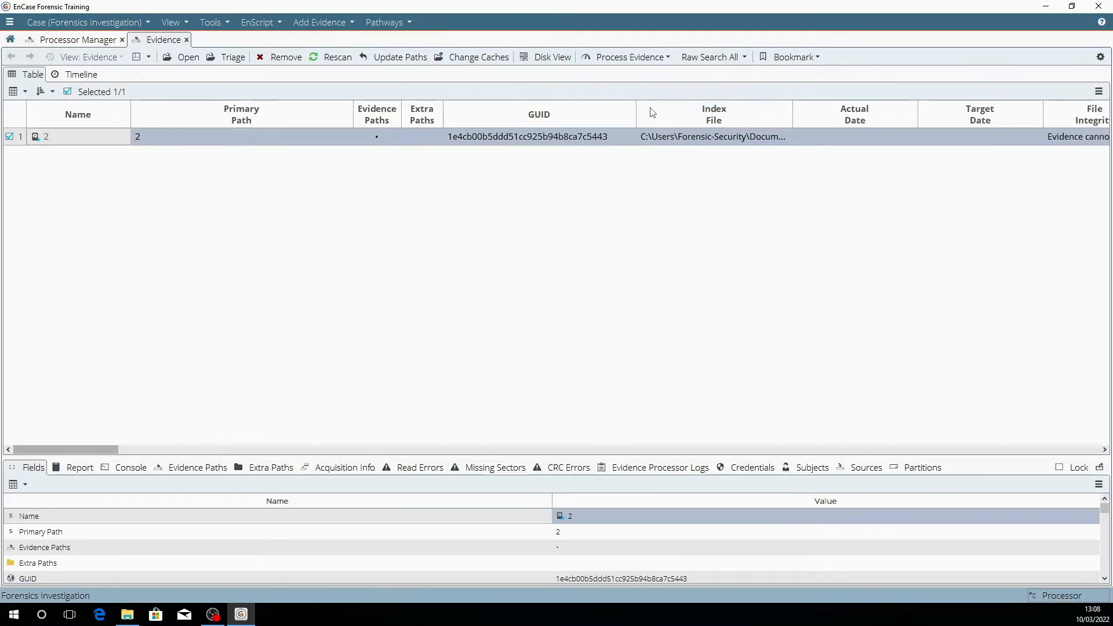
- Name the acquisition "Forensic Investigation" and set its evidence number to xxxHD1
click(460, 221)
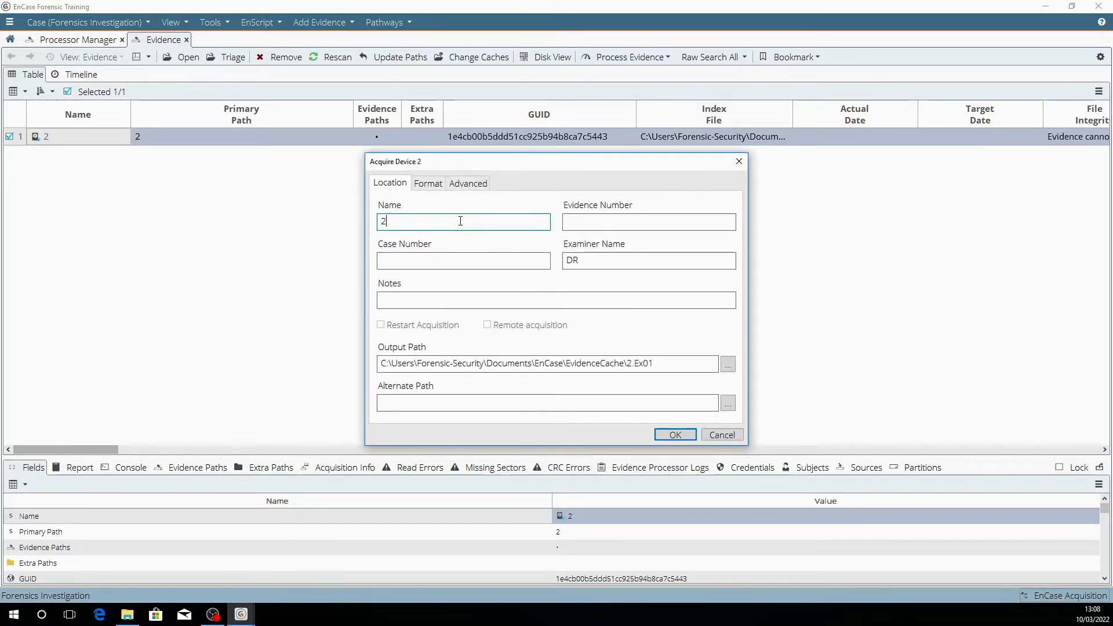
key(BackSpace)
text(F)
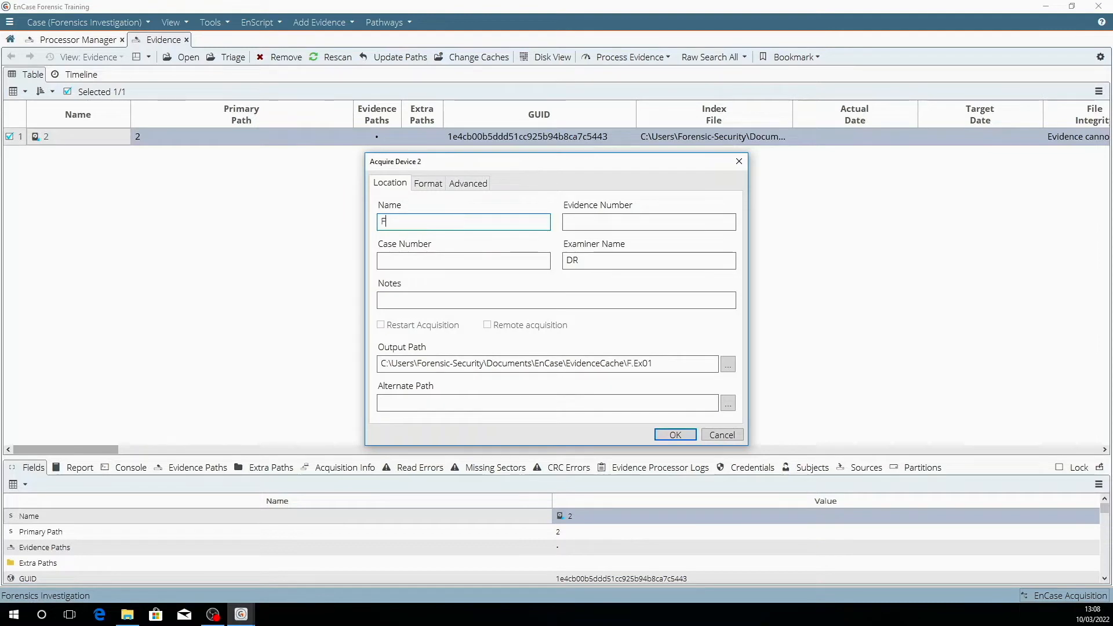
text(orensic Investigation)
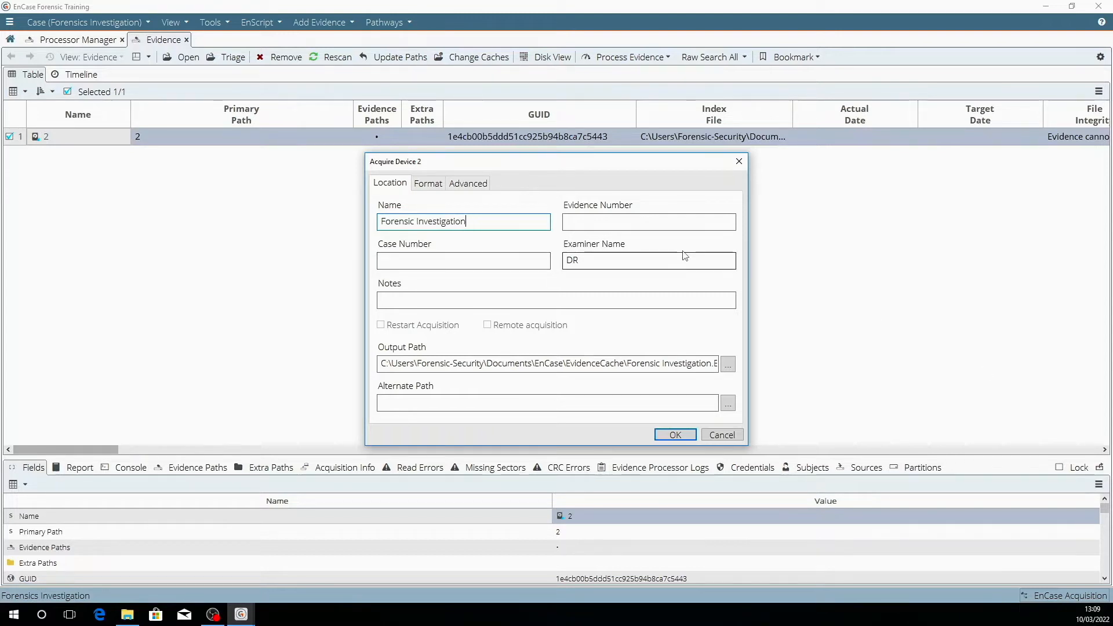
click(667, 223)
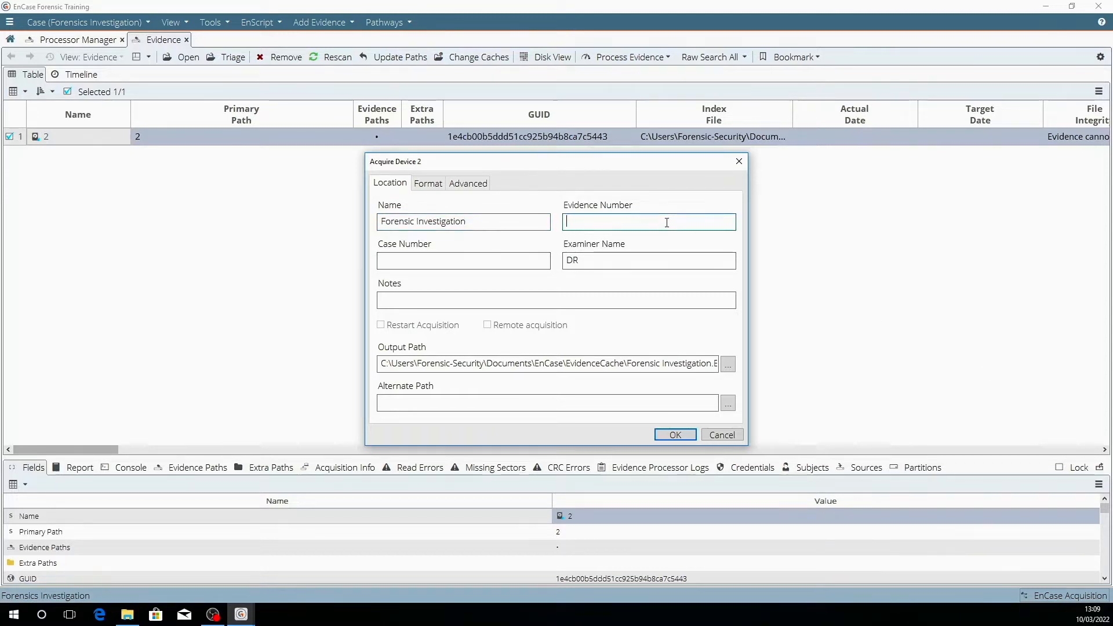
text(xxxN)
text(HD1)
- Set the acquisition's case number to xxx555 and its notes to "Write Blocker Image Extraction"
click(461, 262)
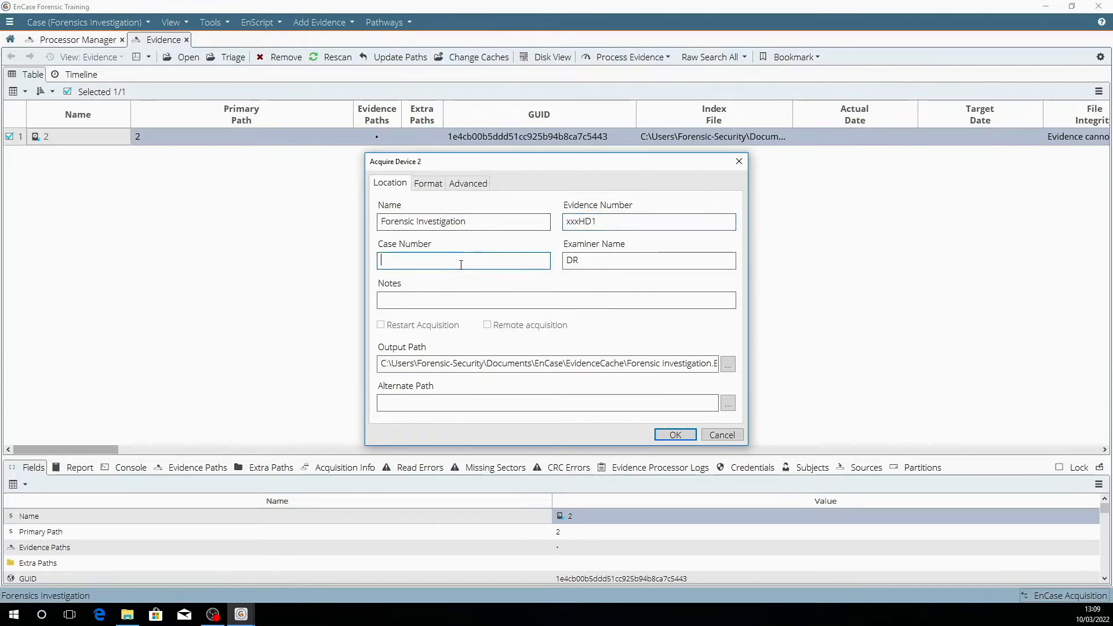
text(xxx555)
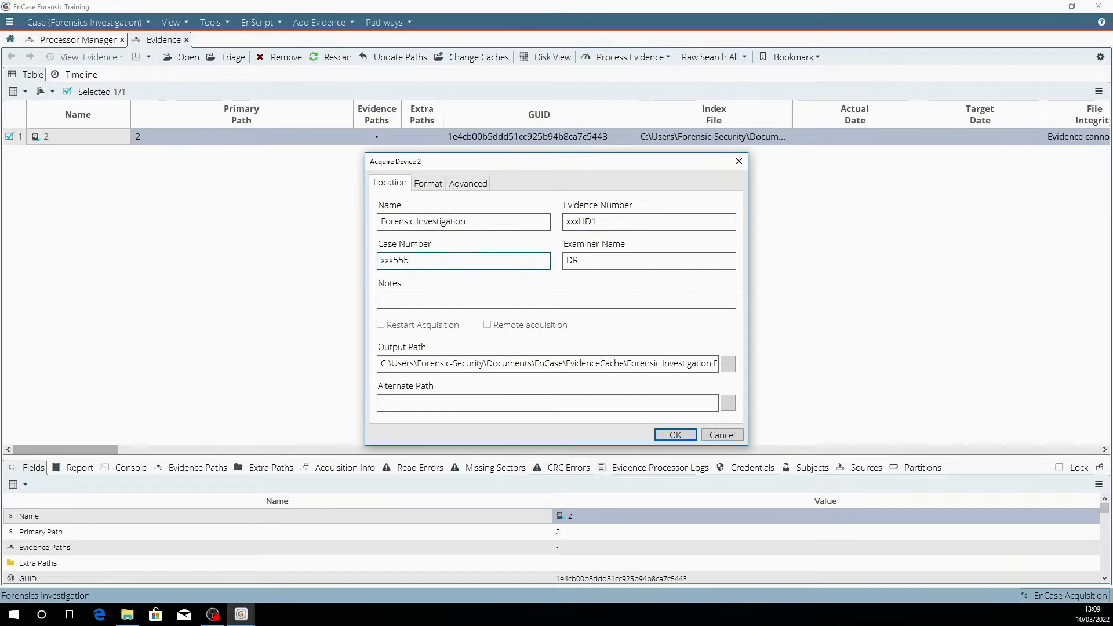
click(508, 301)
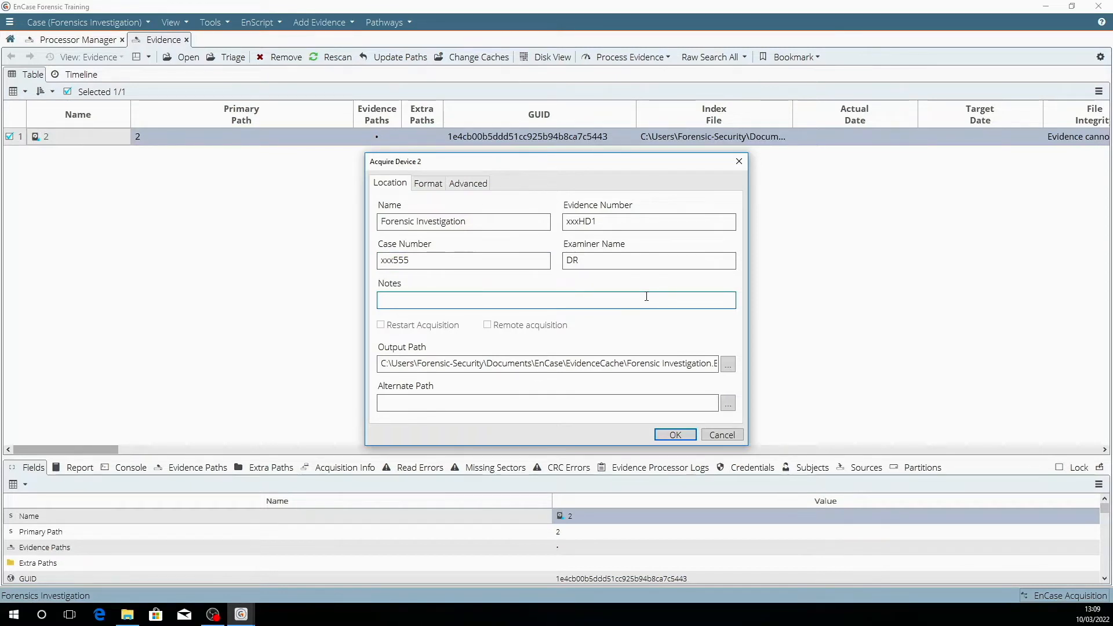
text(Write Blocker)
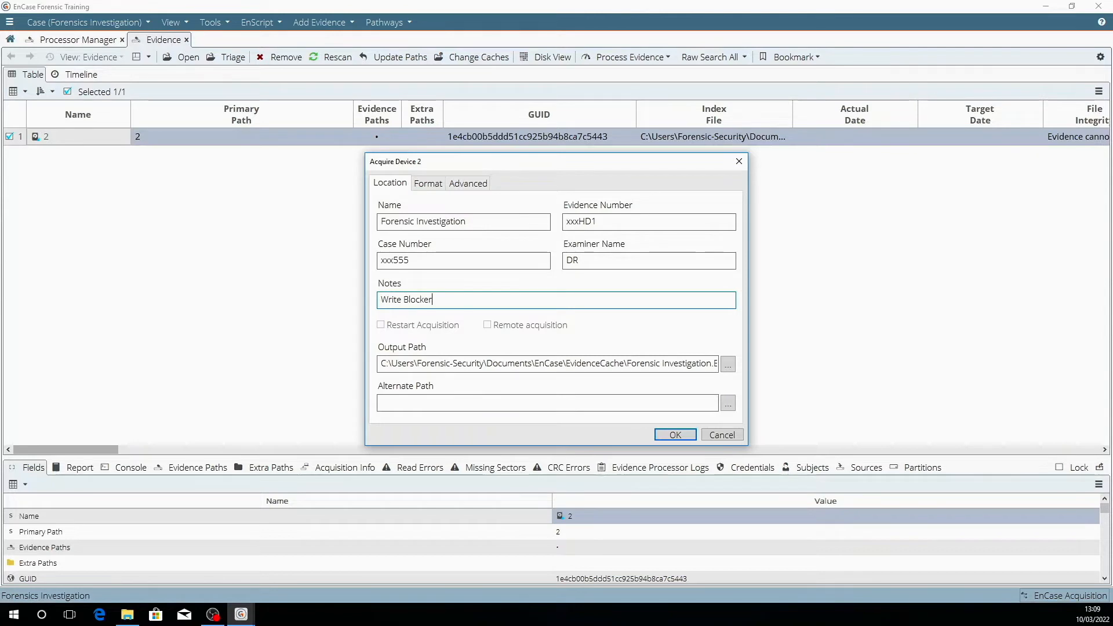
text( Image Extraction)
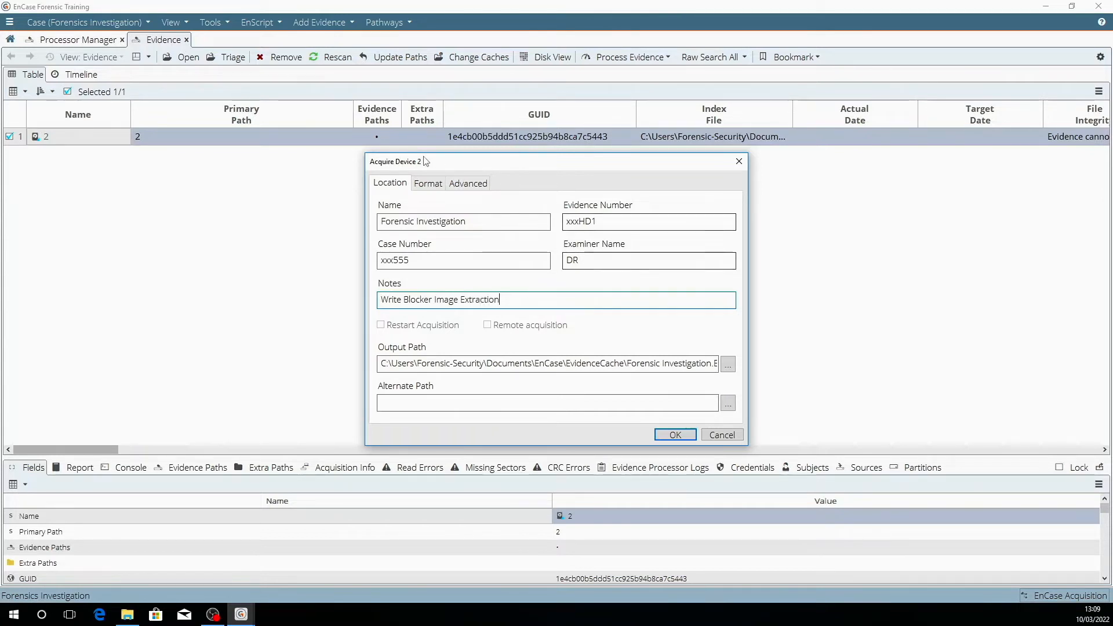
- Set the verification hash to MD5 and SHA1, keep the other format settings, and confirm the acquisition settings
click(428, 183)
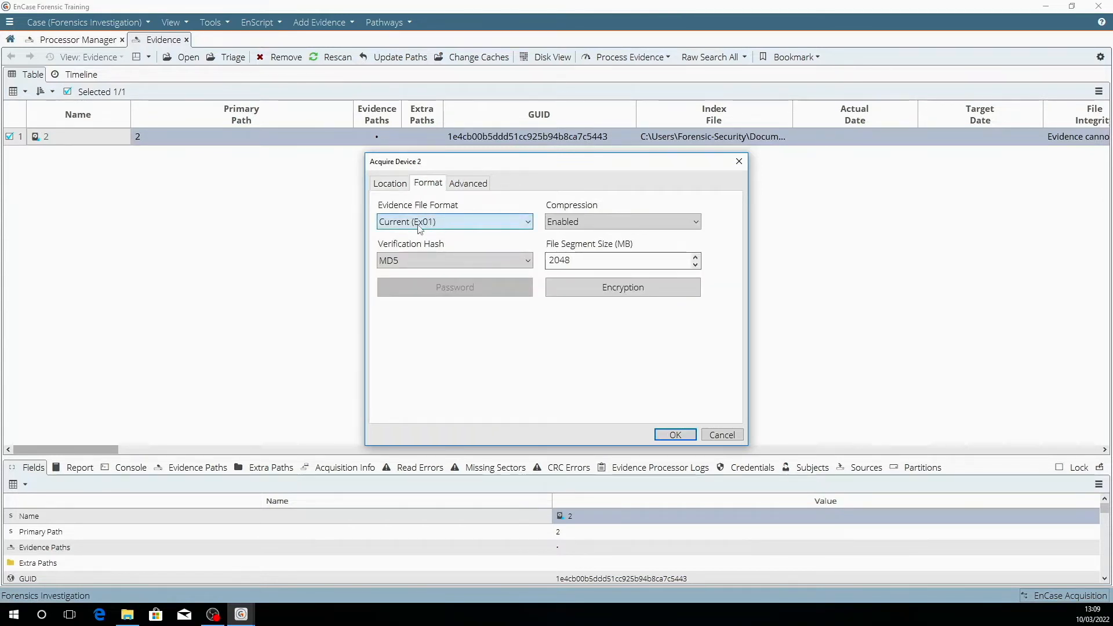
click(525, 262)
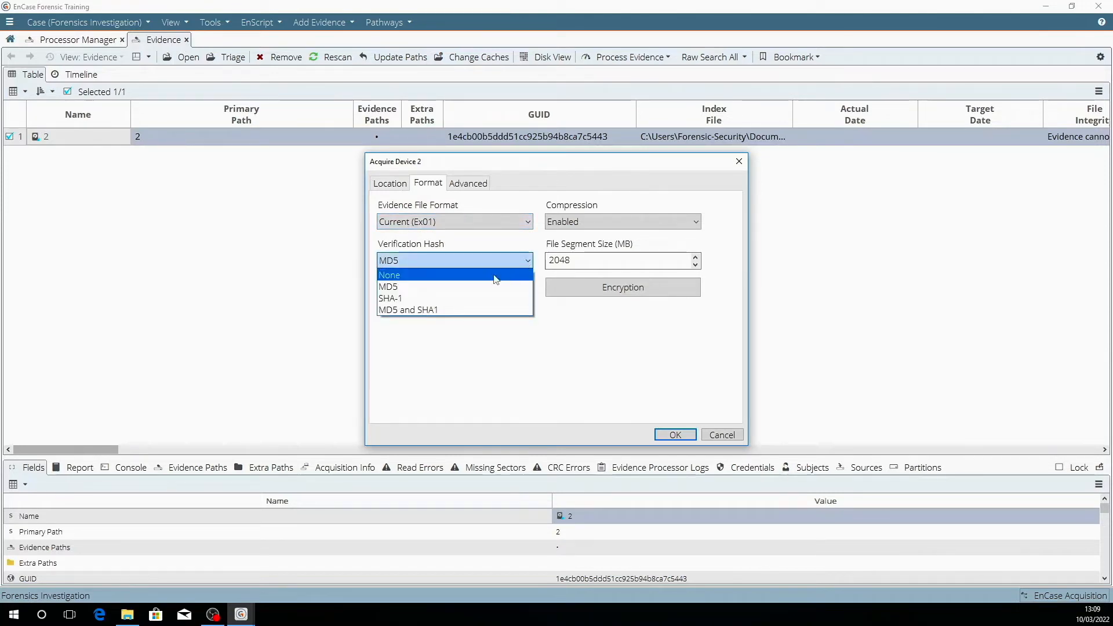
click(450, 313)
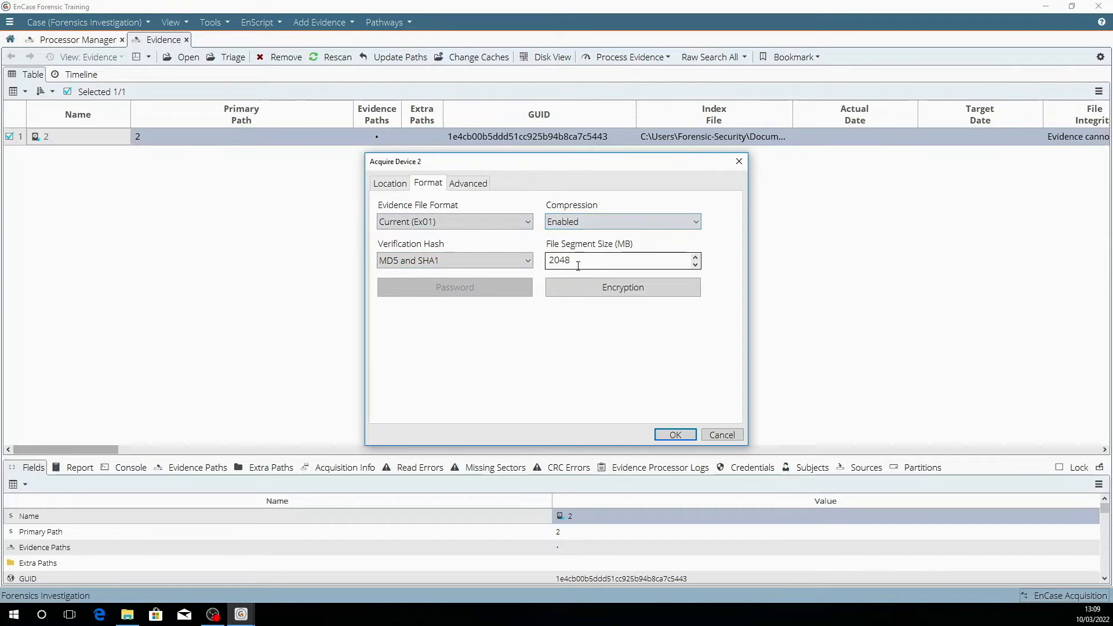
click(675, 436)
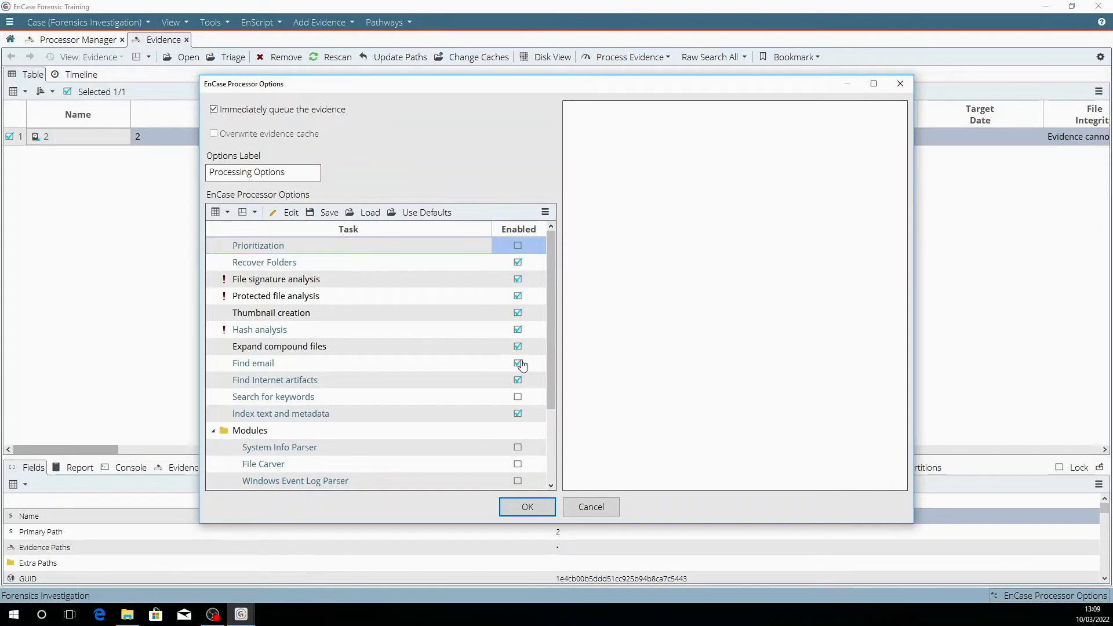
- Start acquiring device 2 with the preset processing tasks kept, and show the running job in the Processor Manager
scroll(512, 399, down, 2)
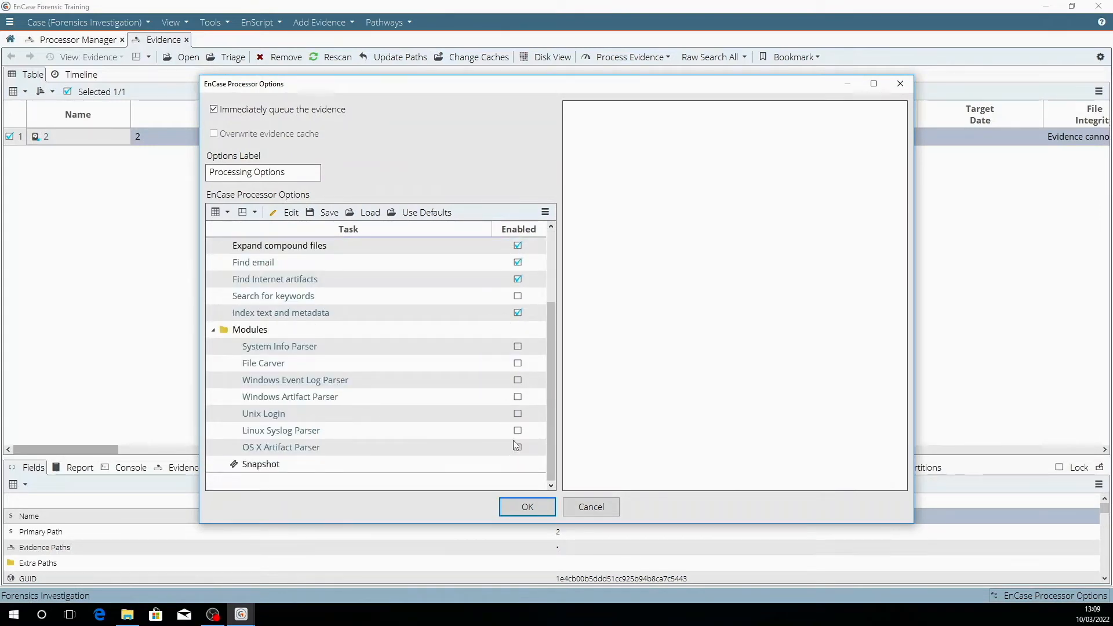
click(525, 509)
click(601, 348)
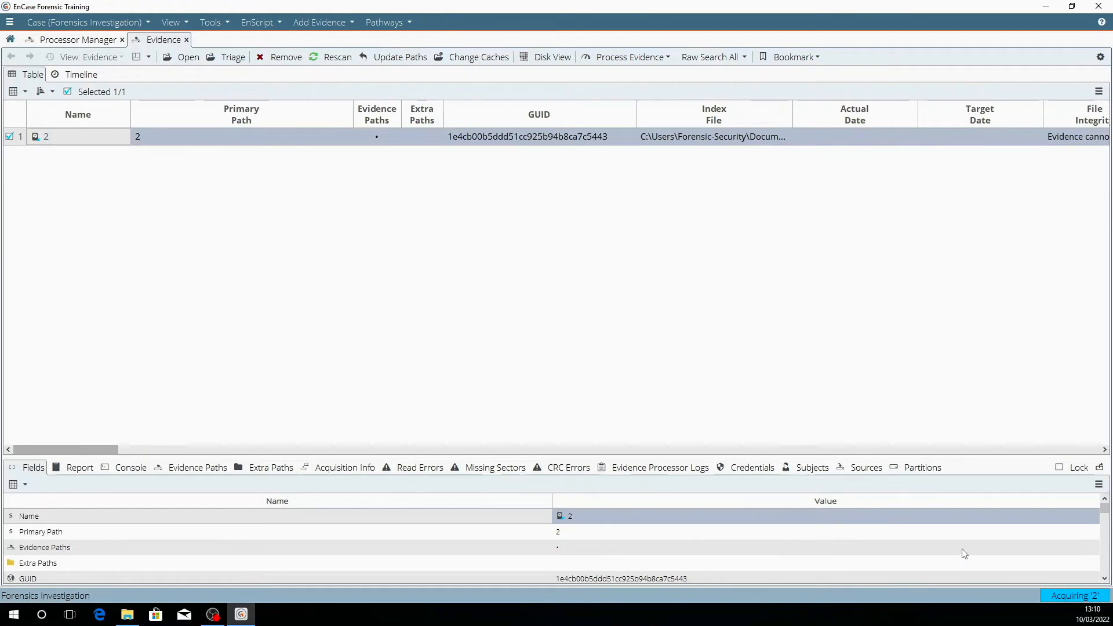
click(1074, 597)
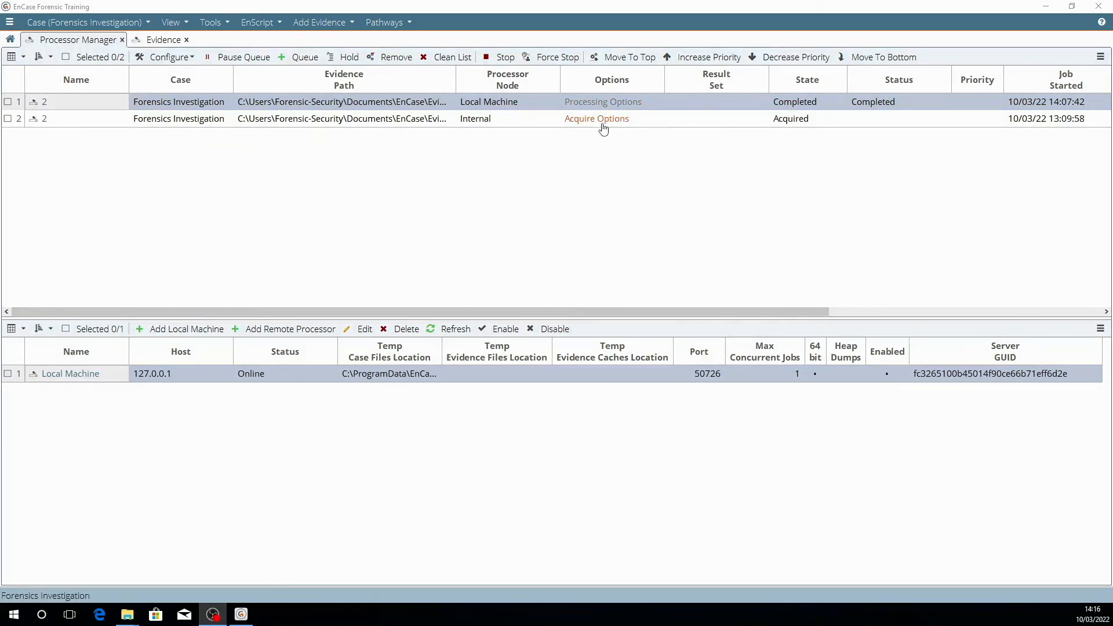
- Examine the acquired evidence's file integrity, its acquisition and verification MD5 and SHA1 hashes, and its full report including the processor logs
click(166, 40)
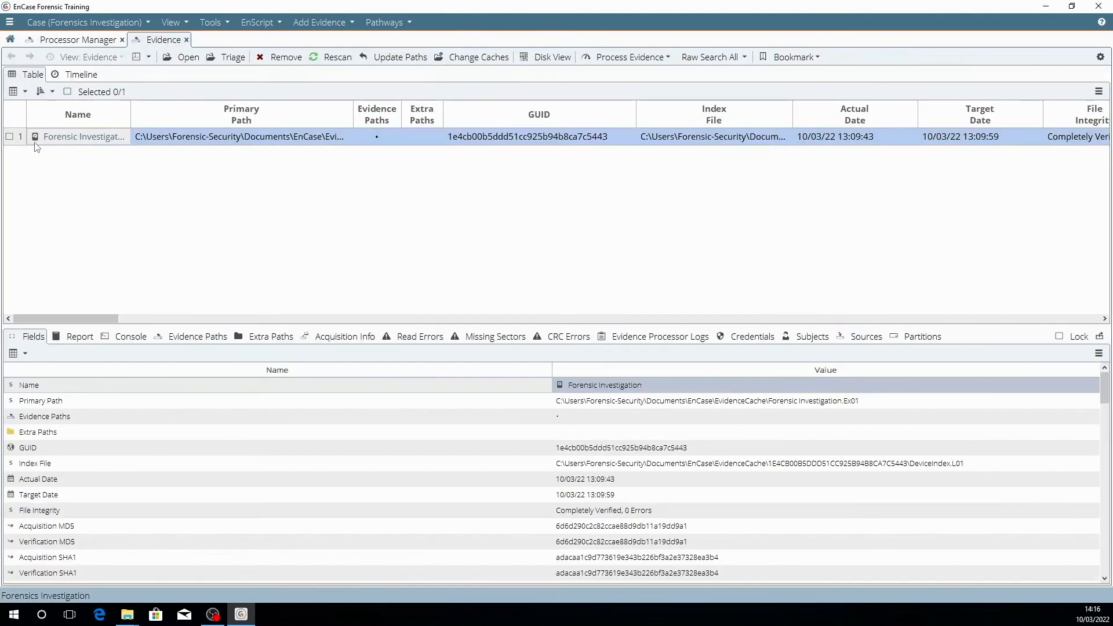
drag(115, 318, 222, 320)
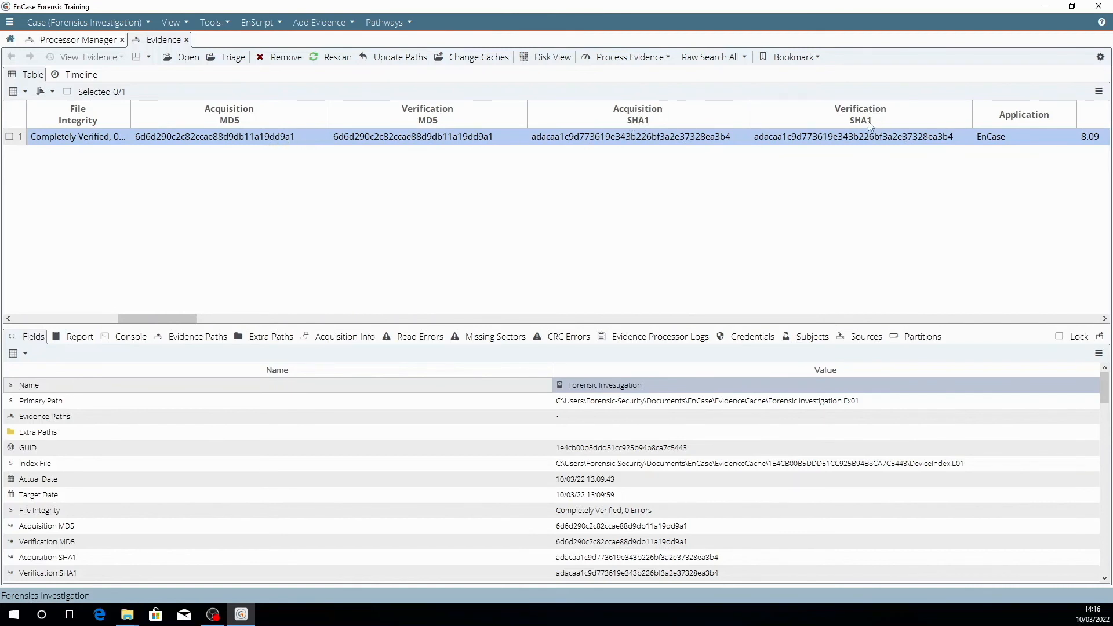
click(80, 337)
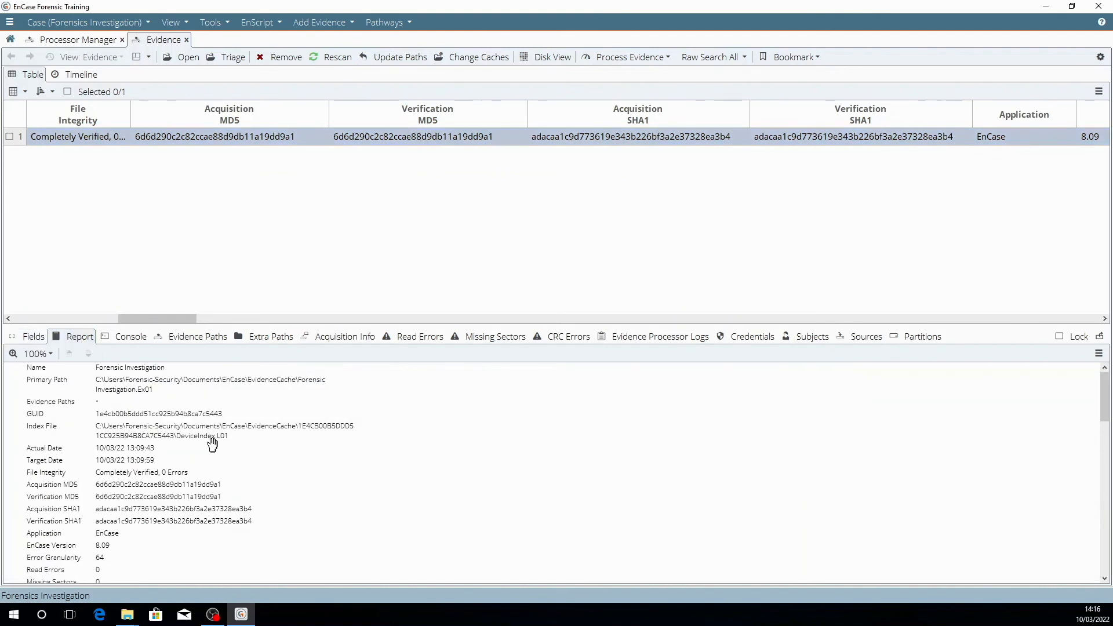
scroll(212, 443, down, 4)
scroll(212, 444, up, 2)
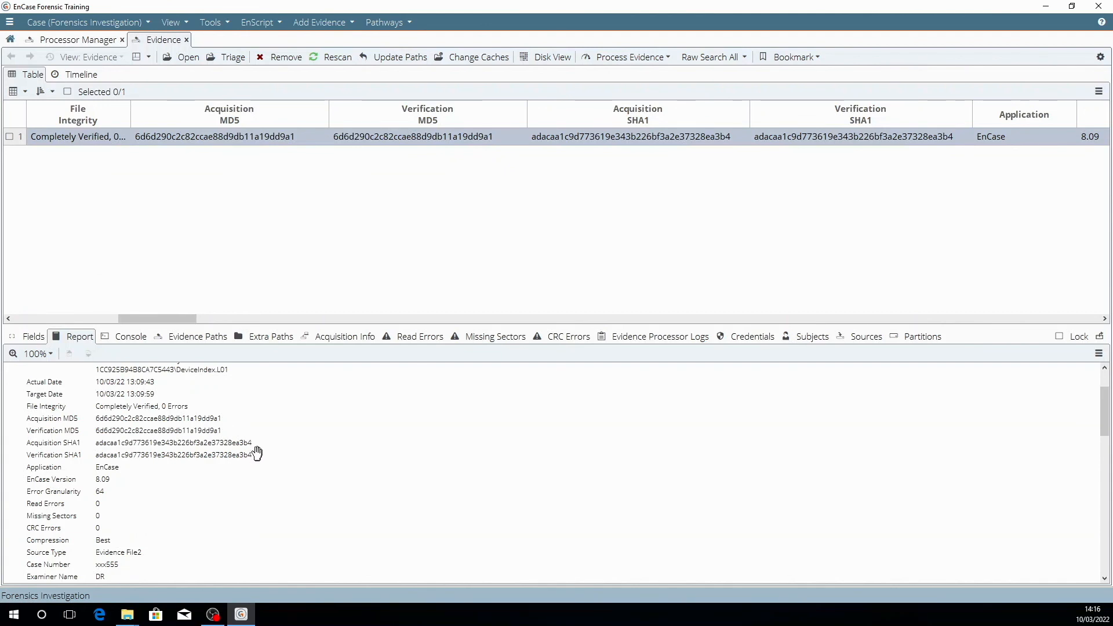
scroll(254, 459, down, 10)
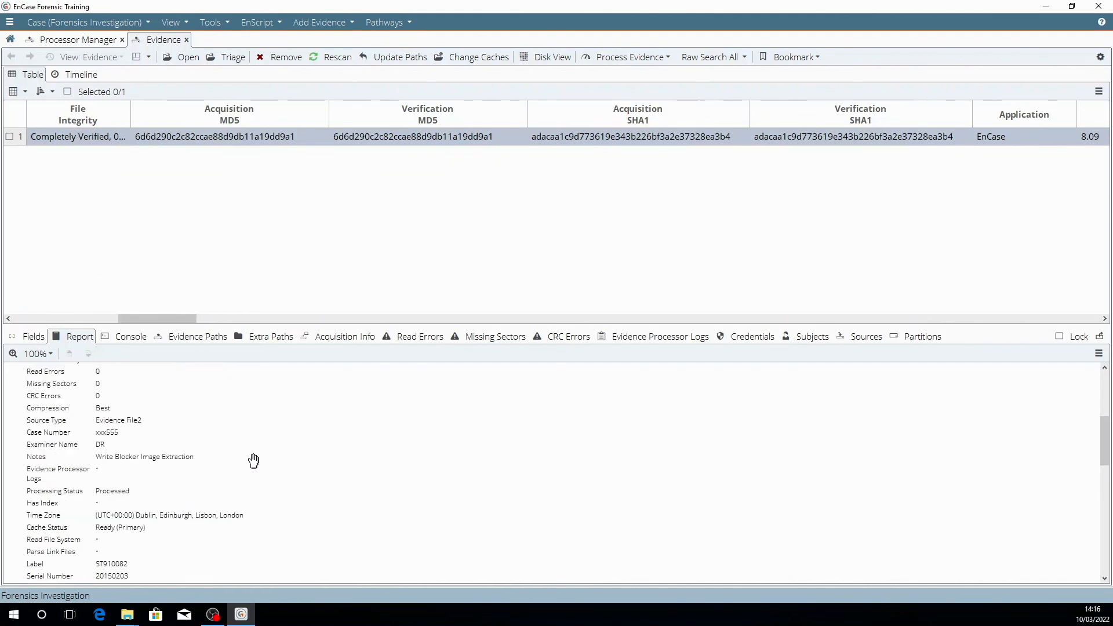
scroll(253, 460, down, 6)
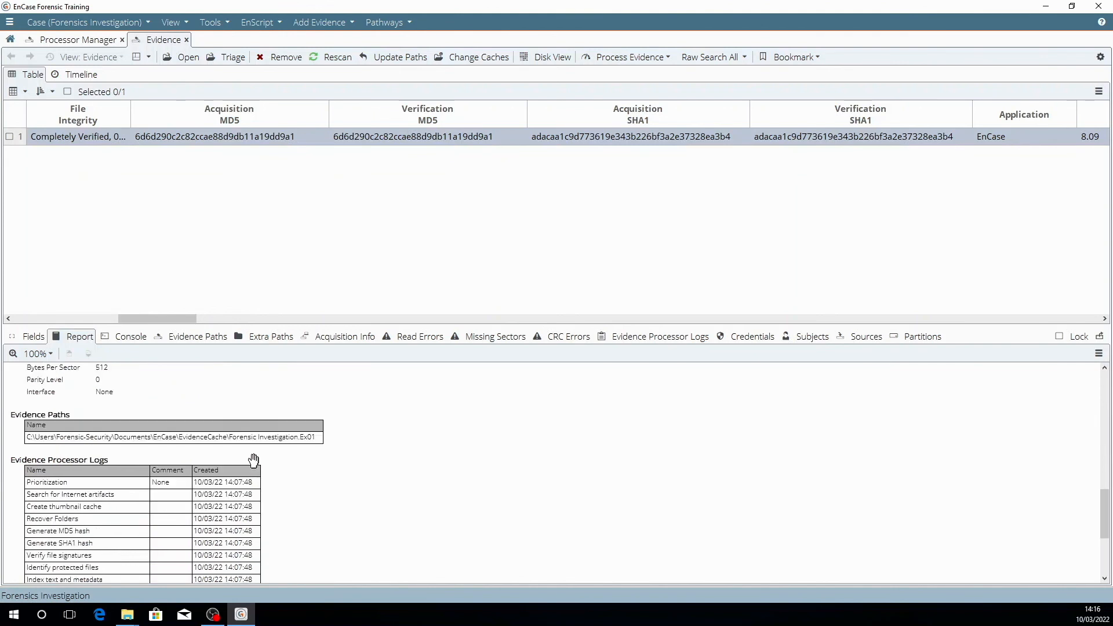
scroll(253, 459, up, 10)
scroll(253, 460, up, 5)
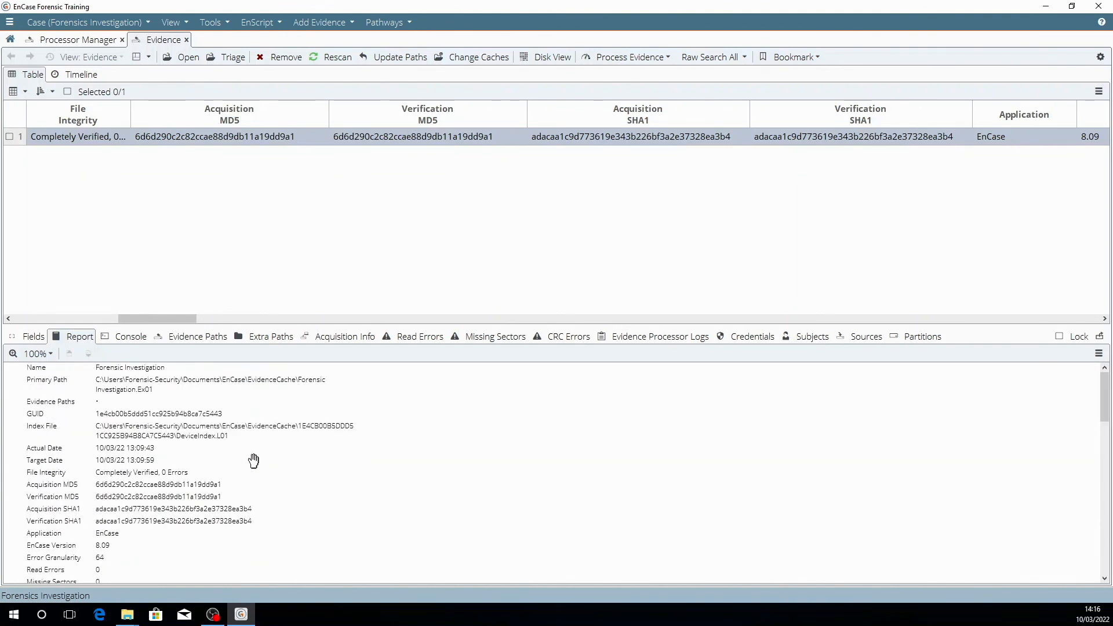